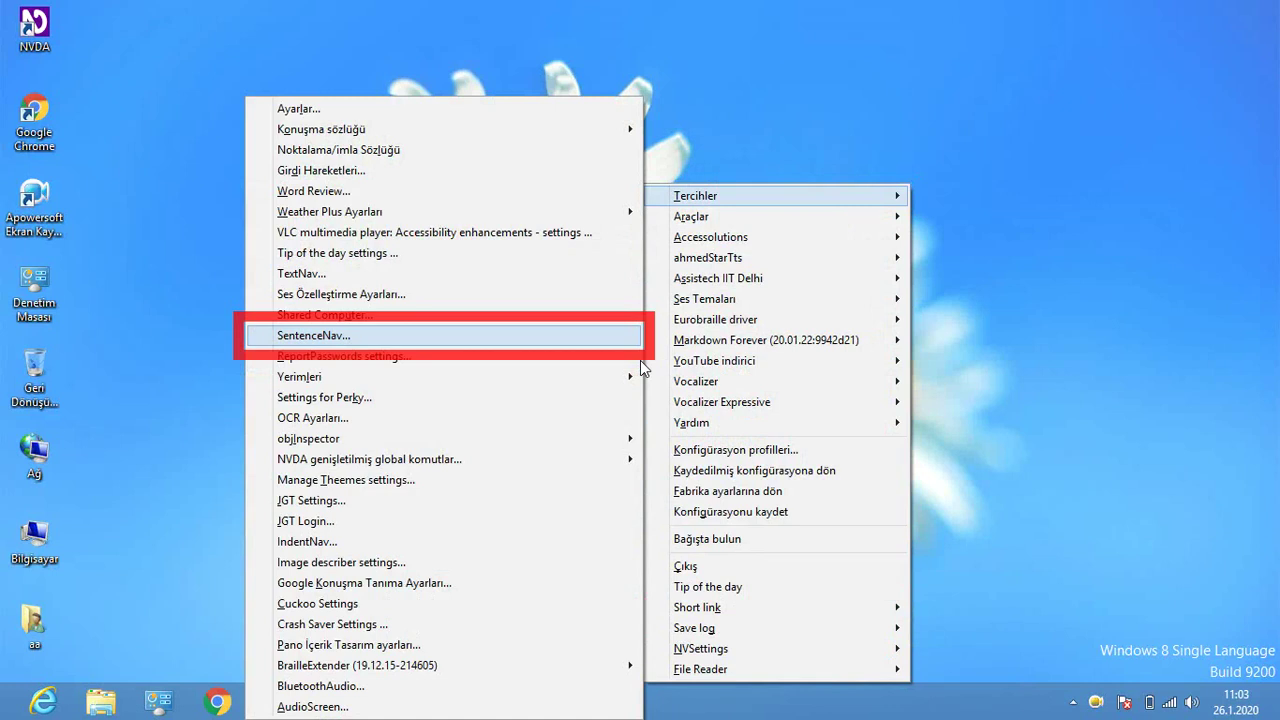
Open the NVDA settings dialog (Ayarlar) and show the Konuşma (speech) category
key("Up")
key("Up")
key("Up")
key("Up")
key("Up")
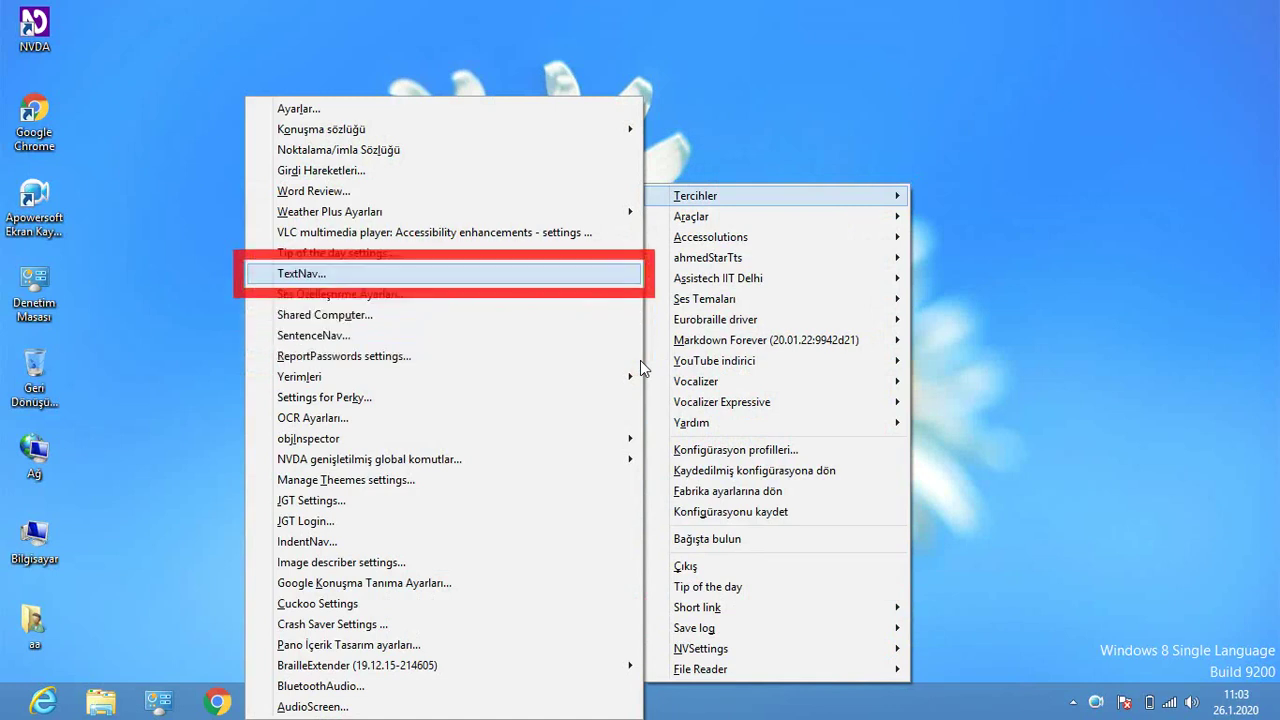
key("Up")
key("Up")
key("Up")
key("Up")
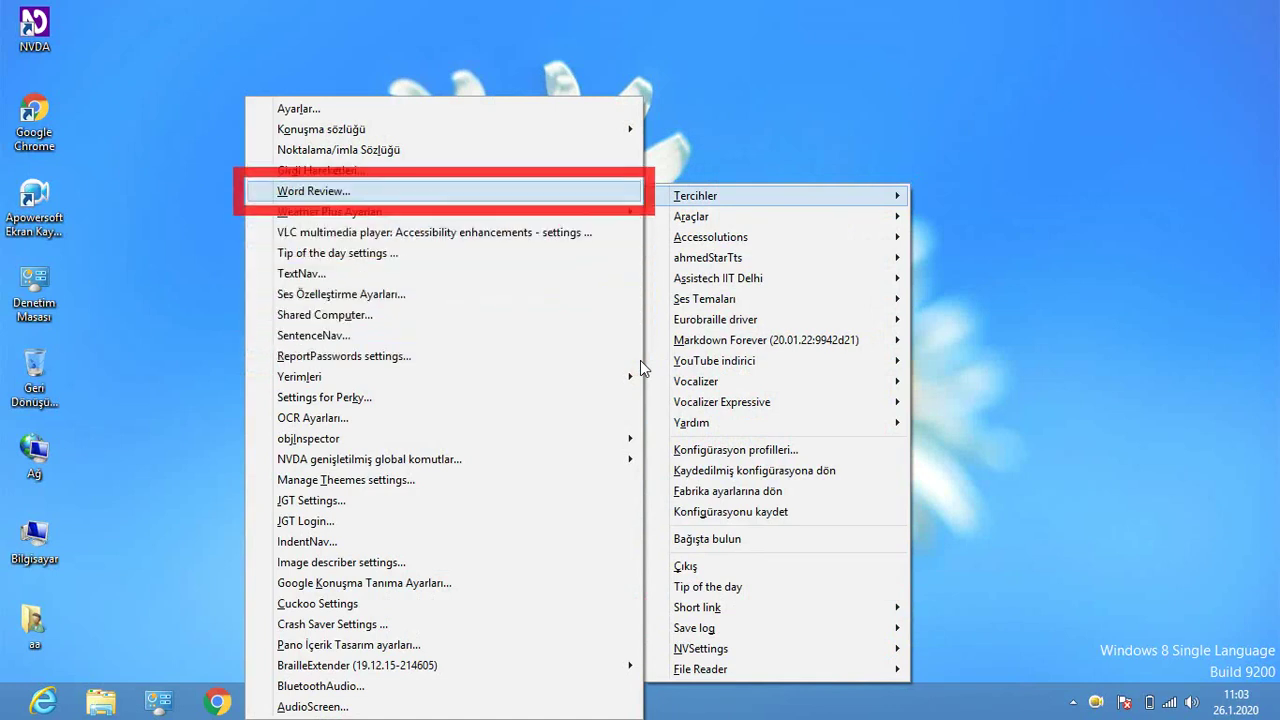
key("Up")
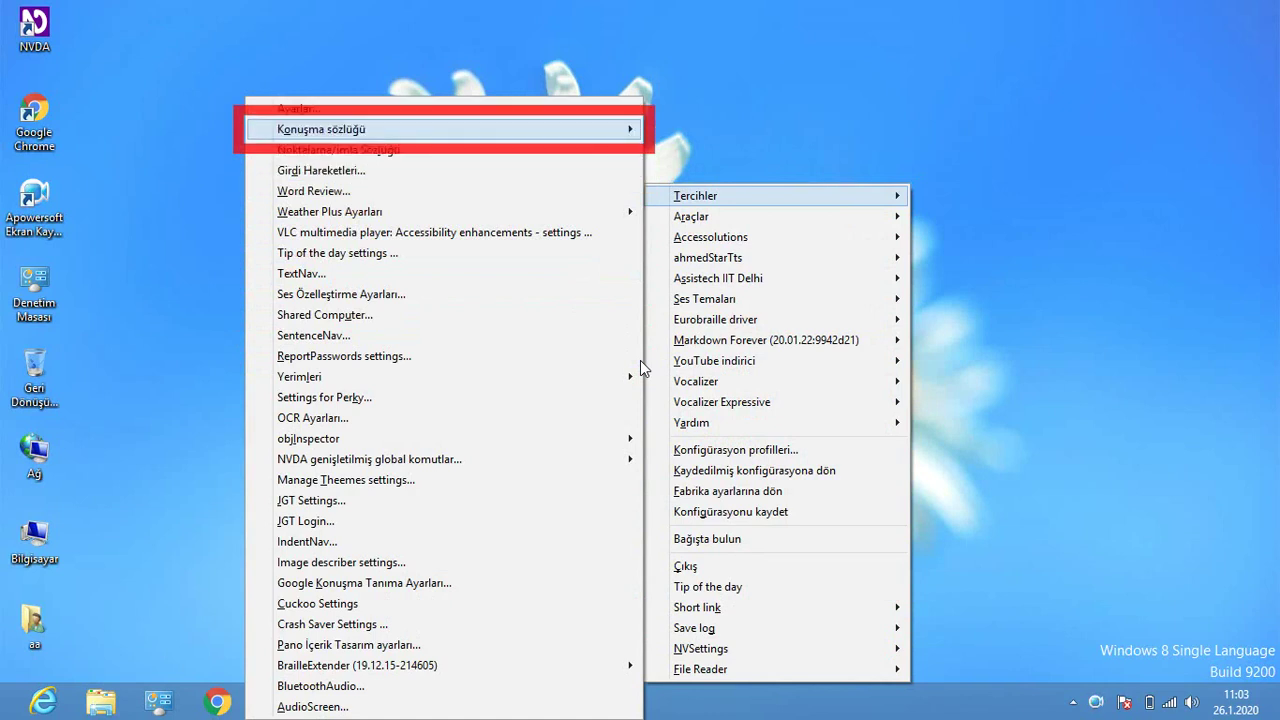
key("Up")
key("Return")
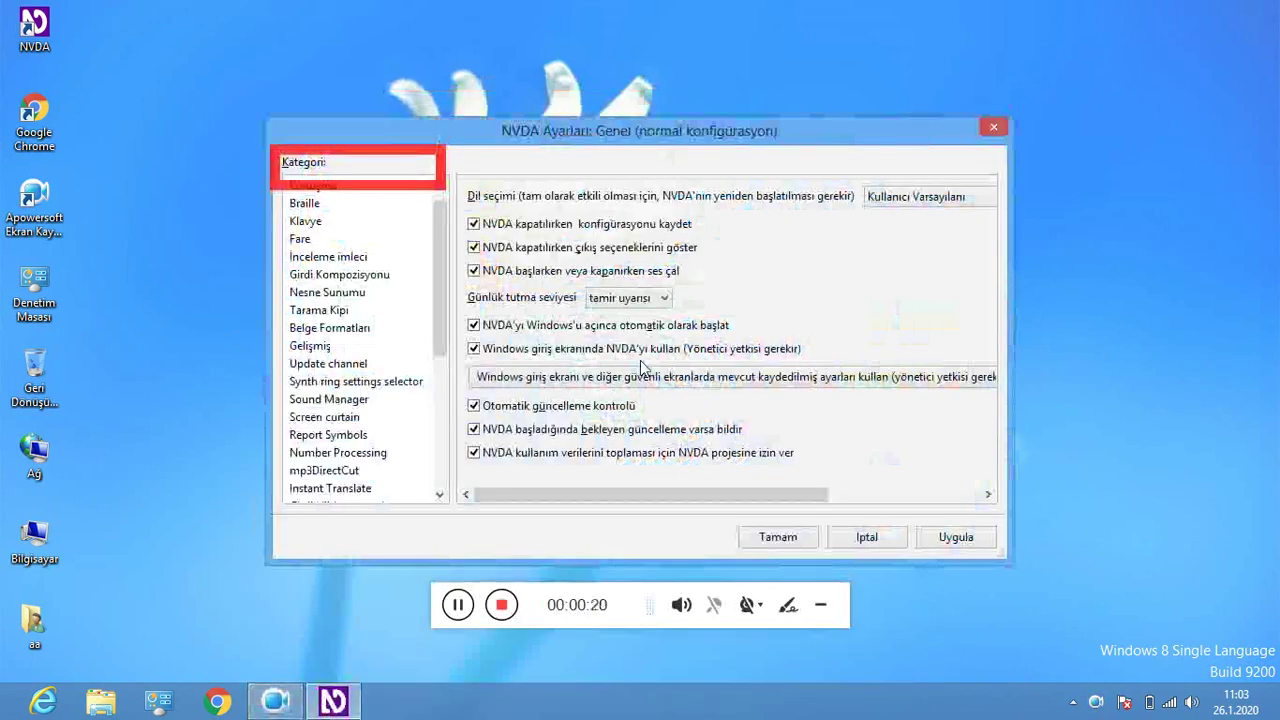
key("Down")
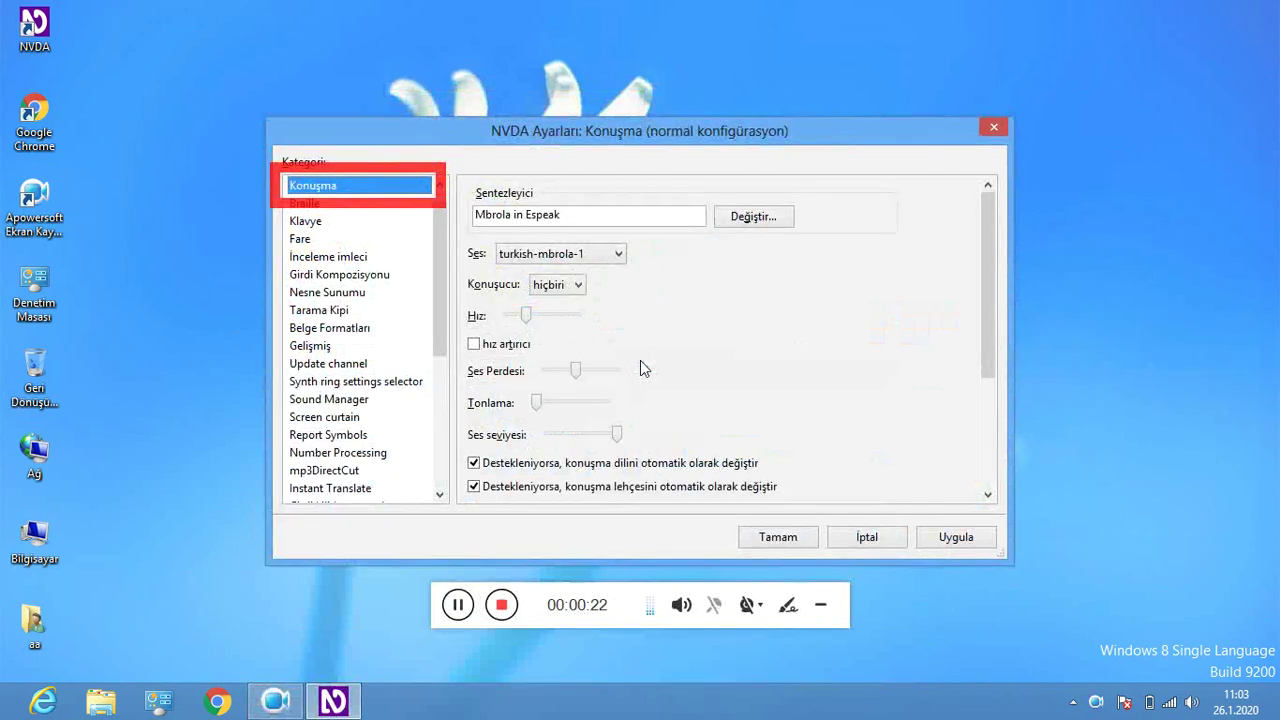
Examine the synthesizer, voice, speaker and rate settings, toggling the rate boost option (hız artırıcı) on and off
key("Tab")
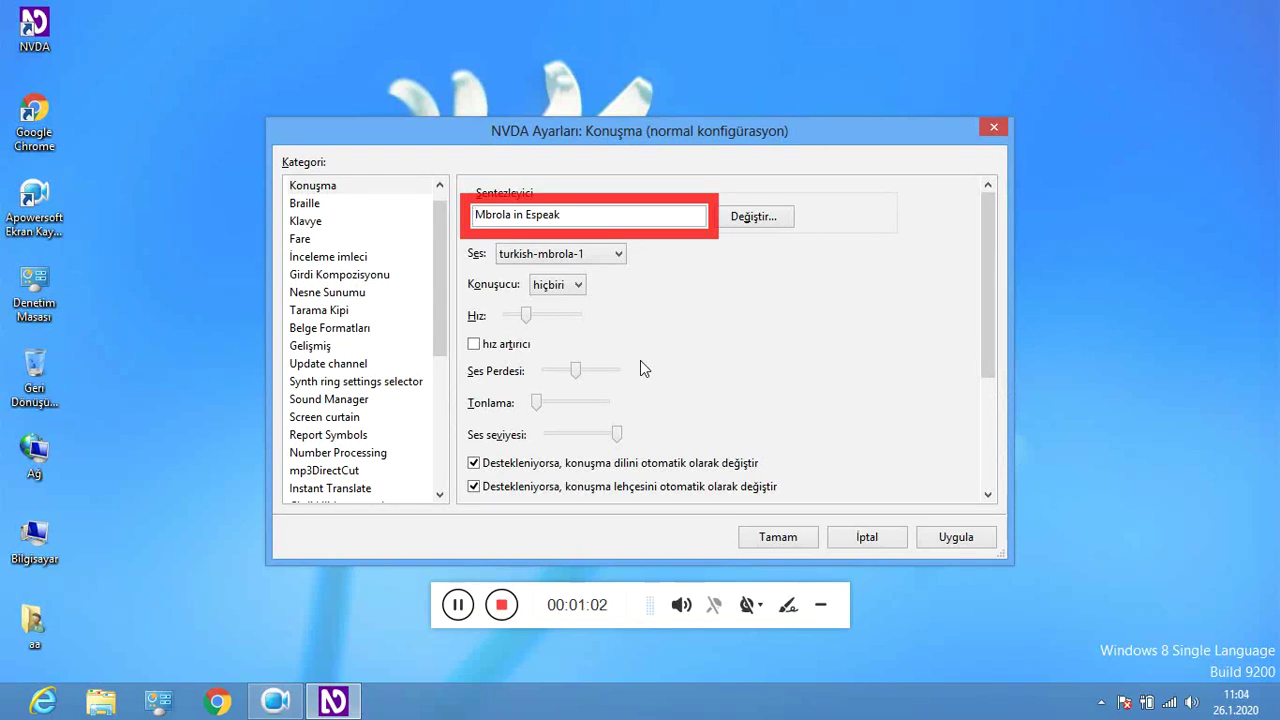
key("Tab")
key("Tab")
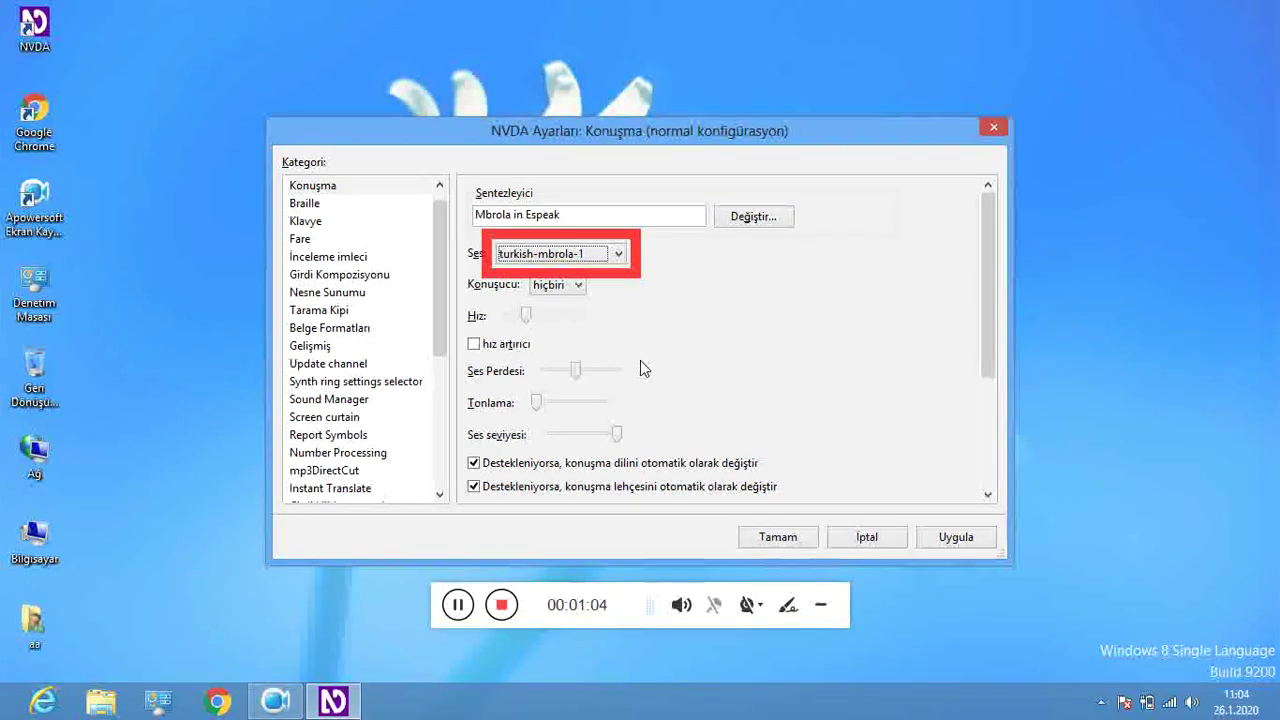
key("Tab")
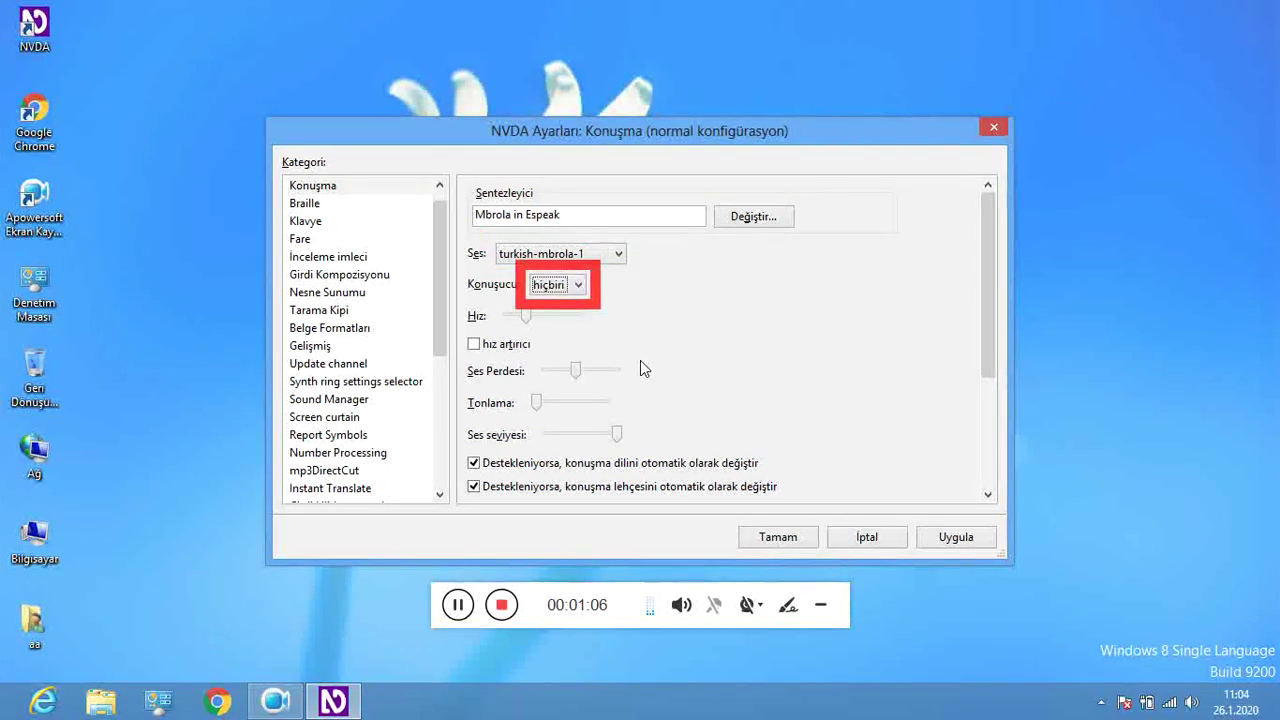
key("Tab")
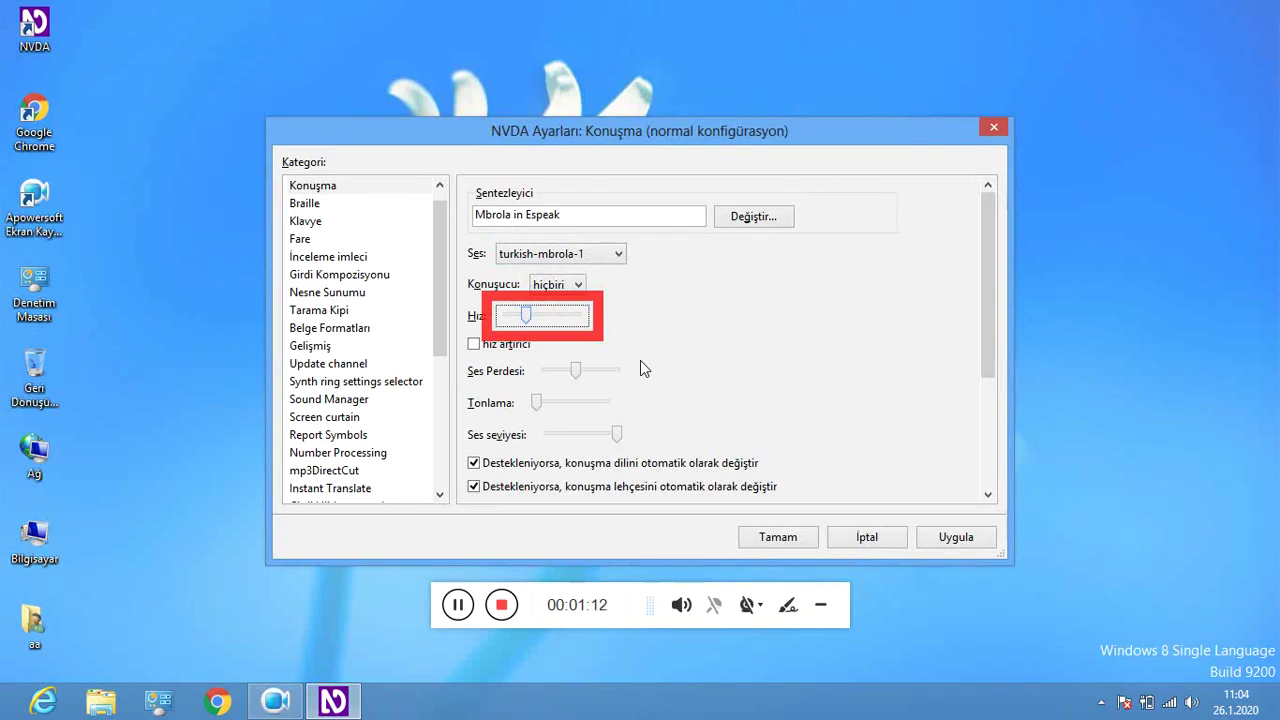
key("Tab")
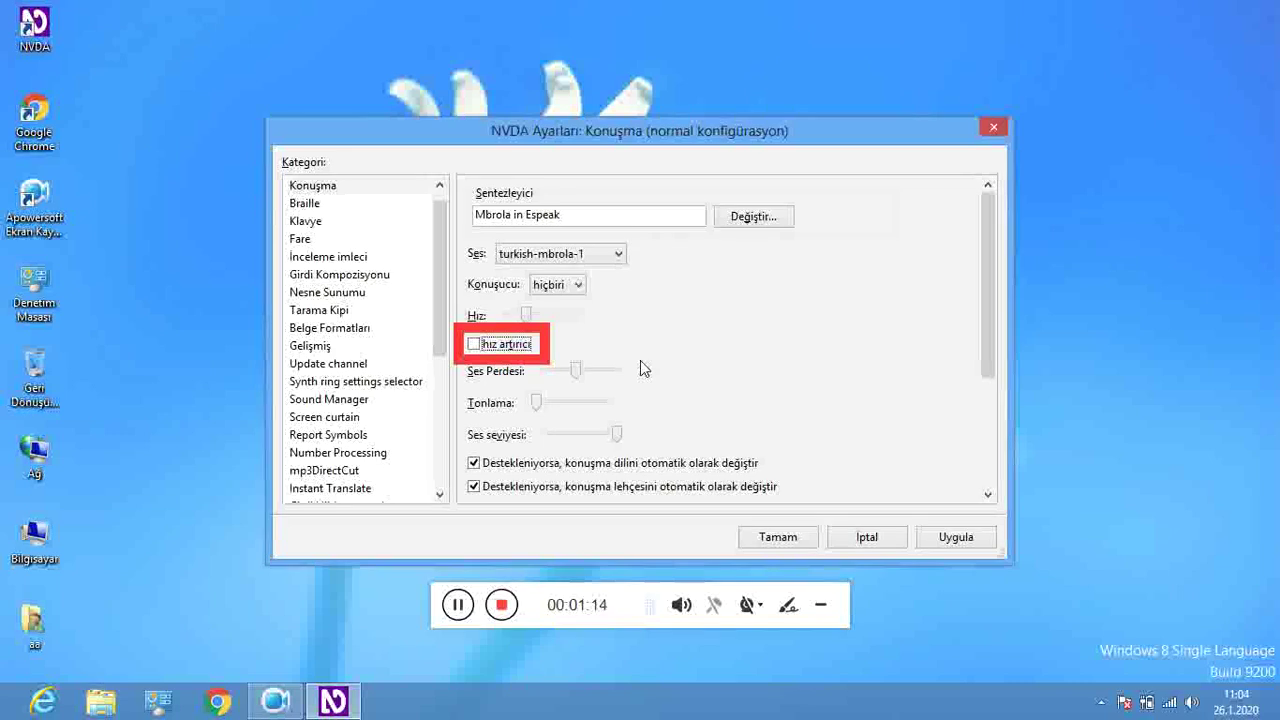
key("space")
key("space")
key("Tab")
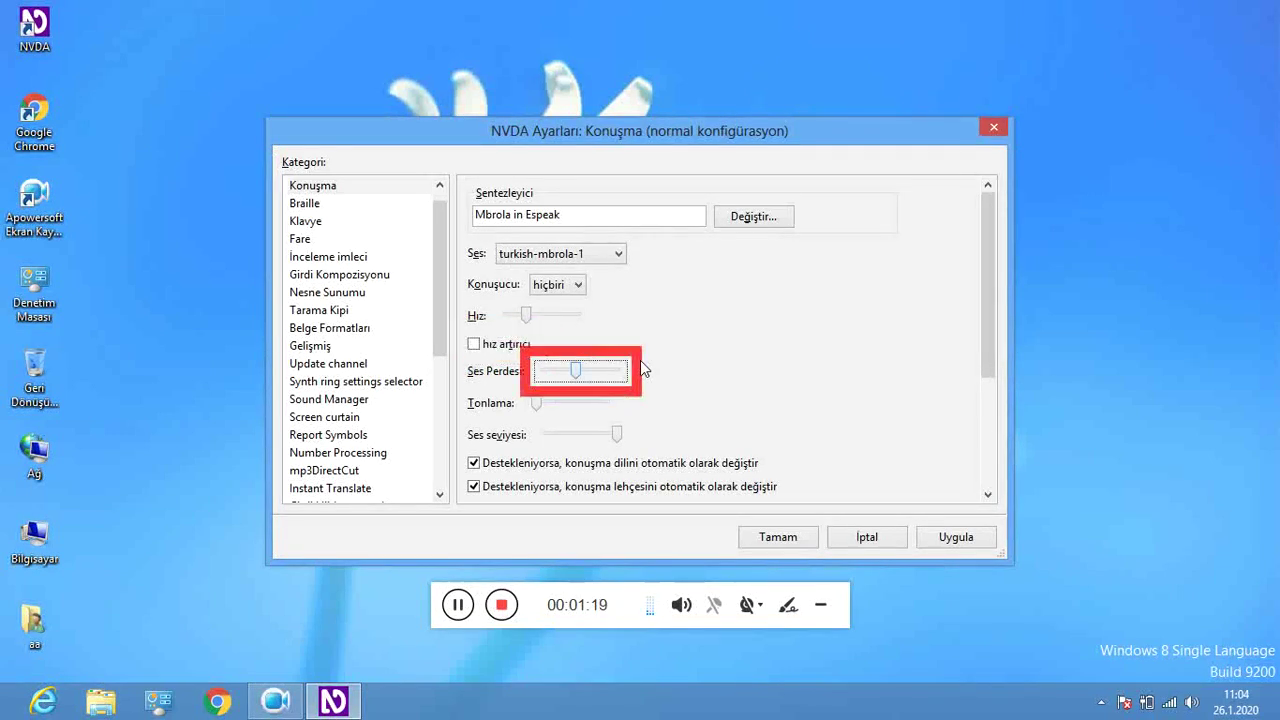
Examine the intonation, volume, automatic language and dialect switching, punctuation level, and character and symbol processing options
key("Tab")
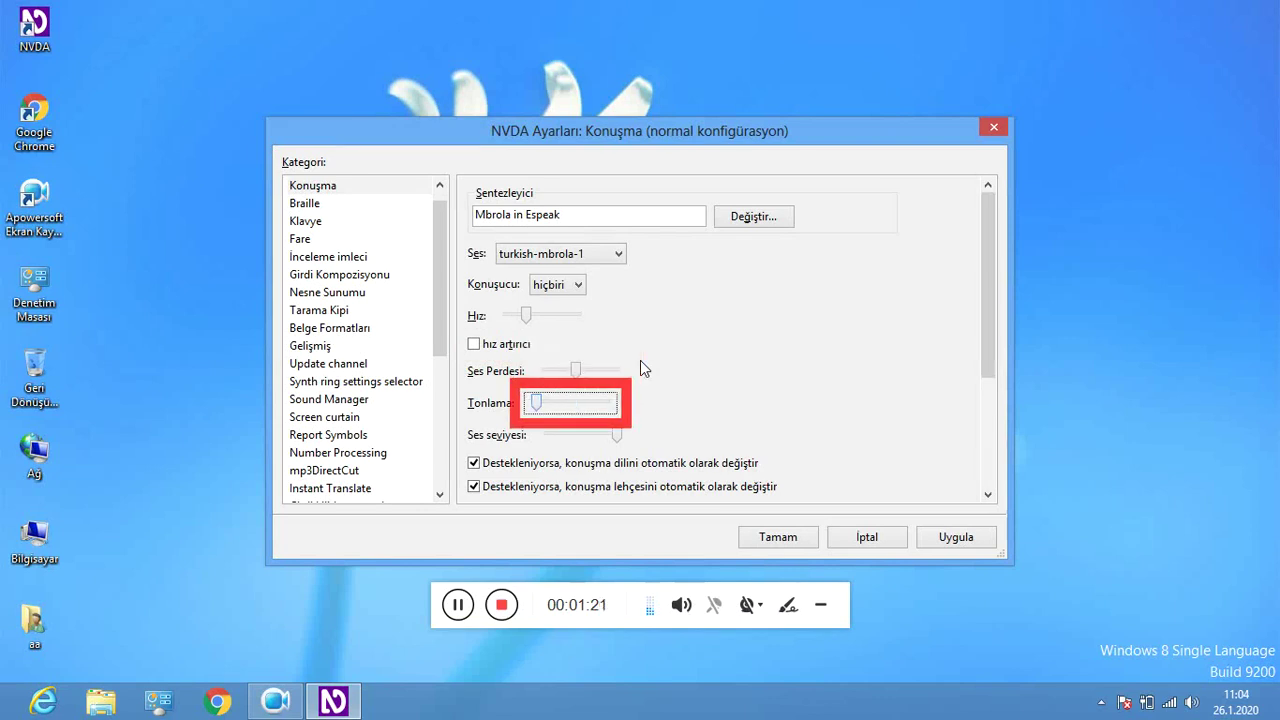
key("Tab")
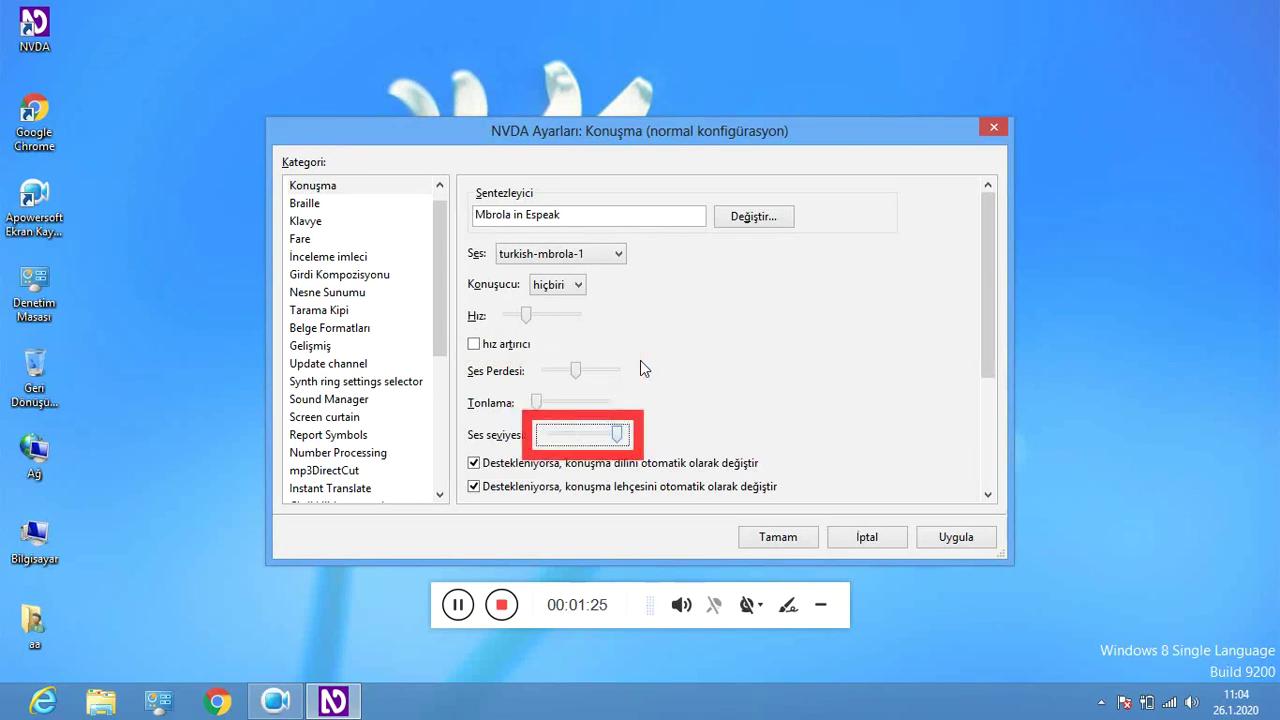
key("Tab")
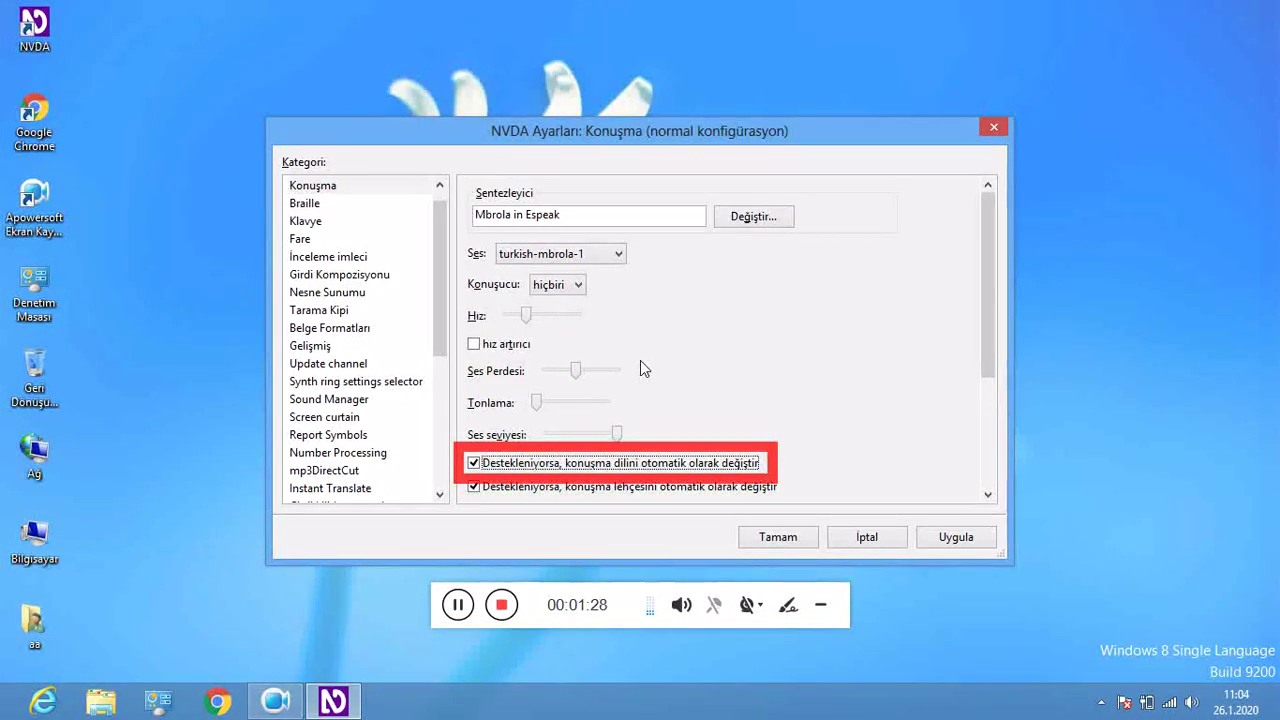
key("Tab")
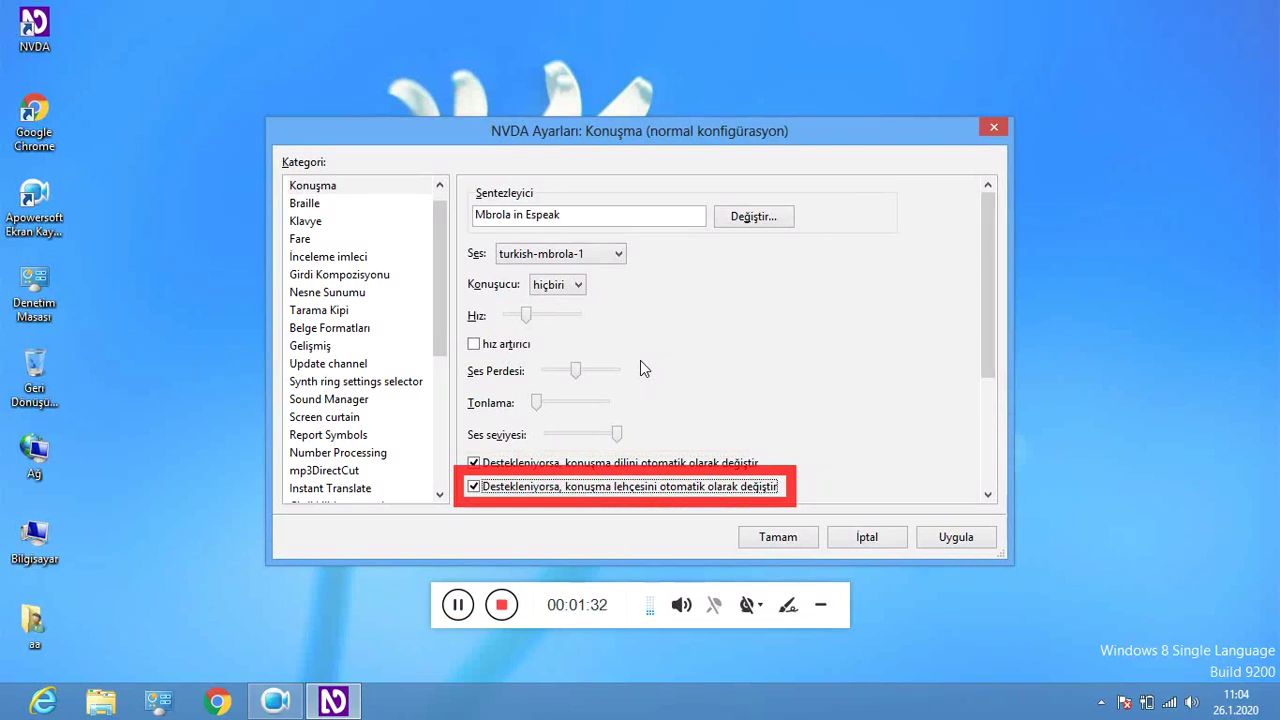
key("Tab")
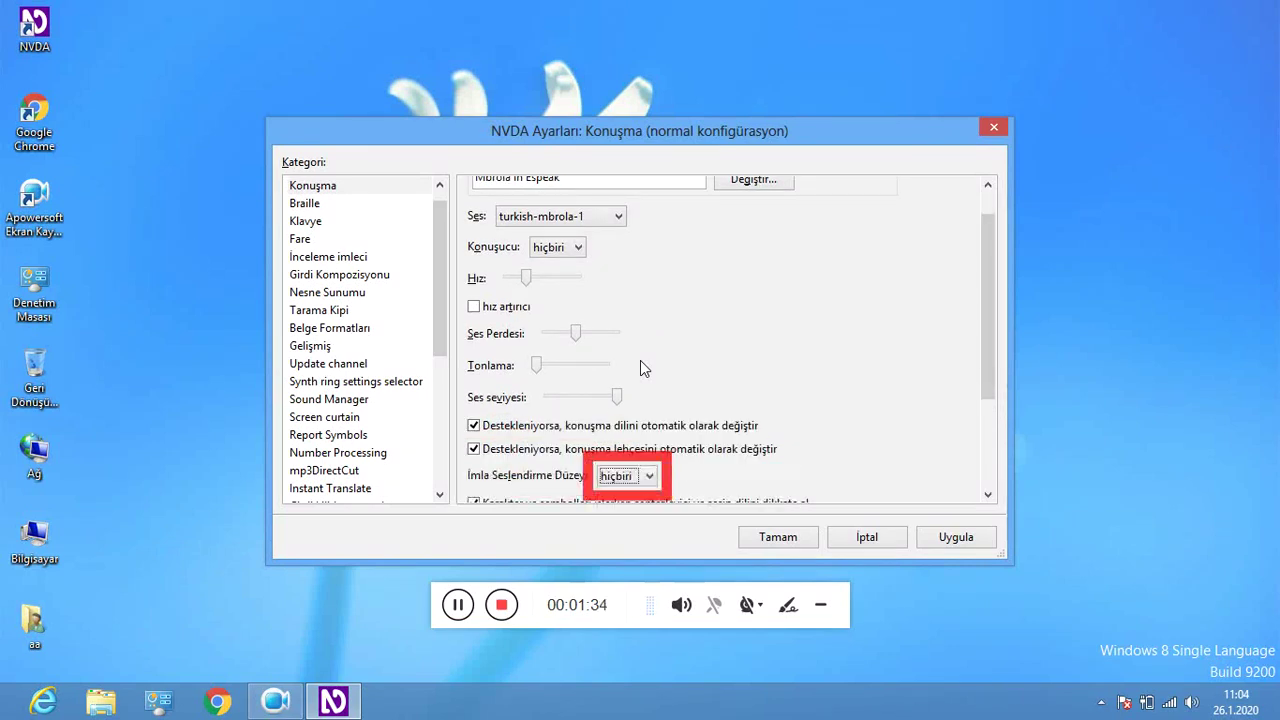
key("Tab")
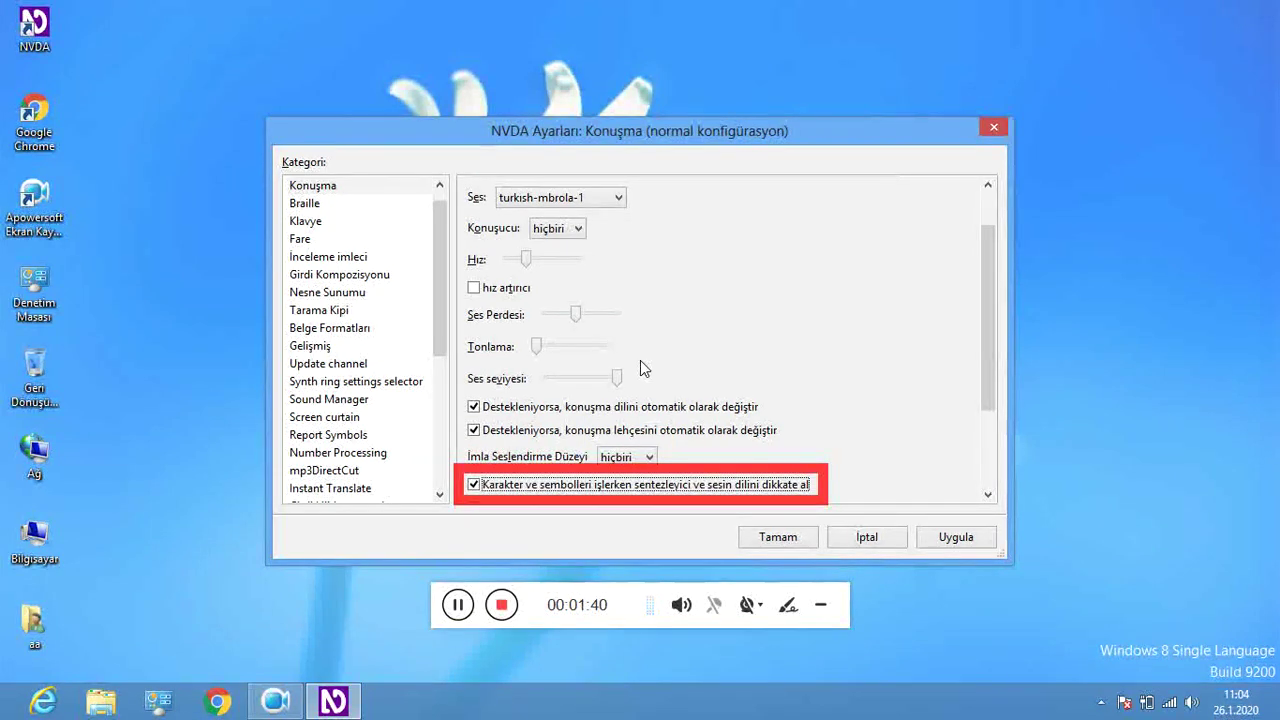
key("Tab")
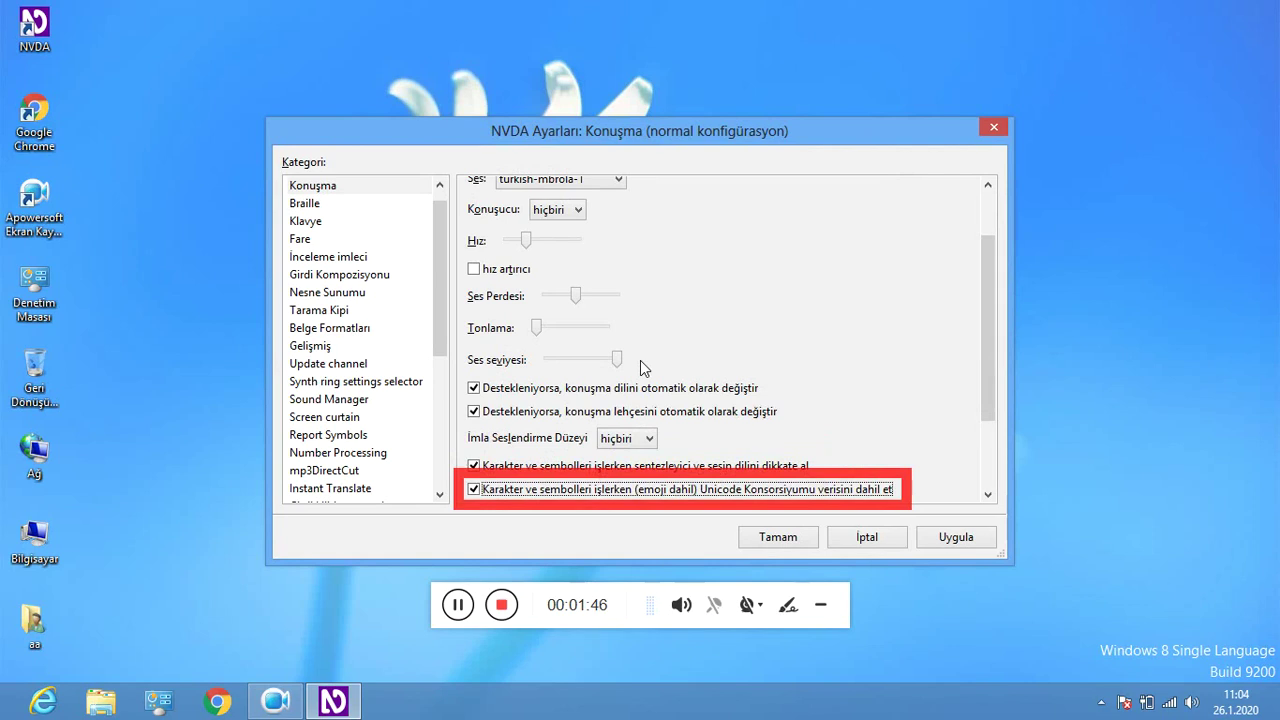
Set the pitch change percentage for capital letters (Büyük harflerde ses perdesi değişim yüzdesi) to 34
key("Tab")
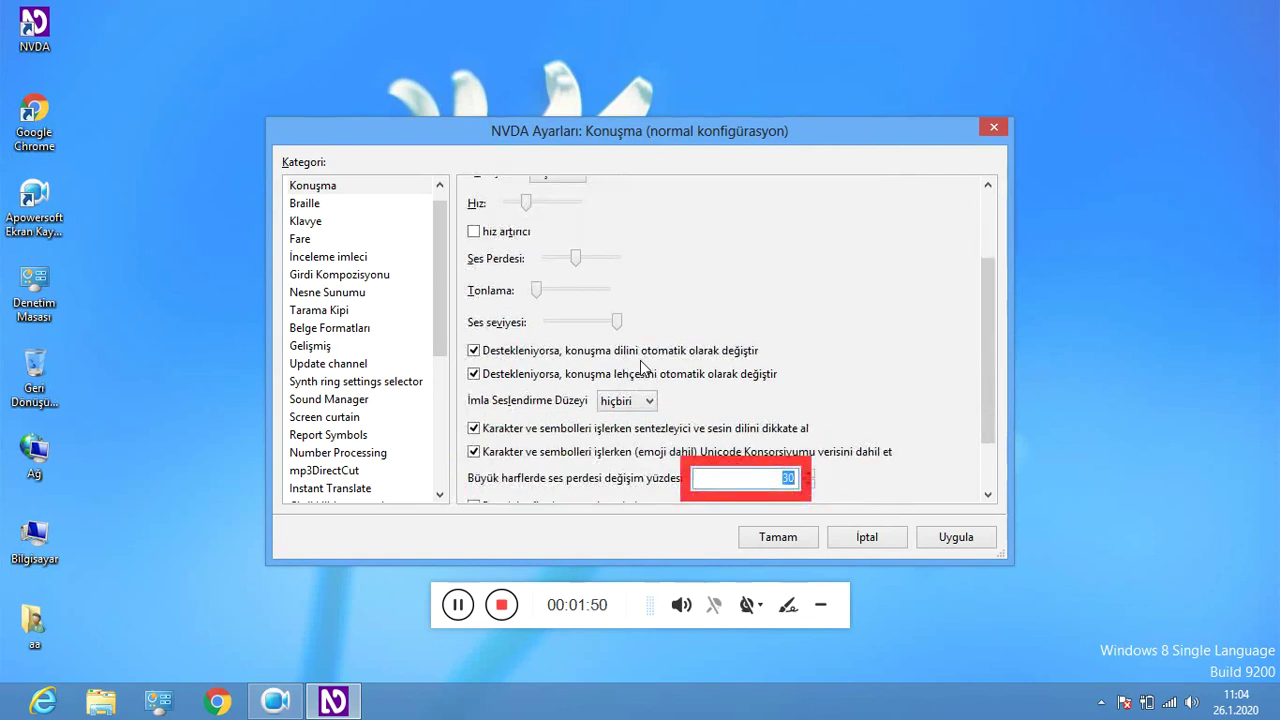
key("Up")
key("Tab")
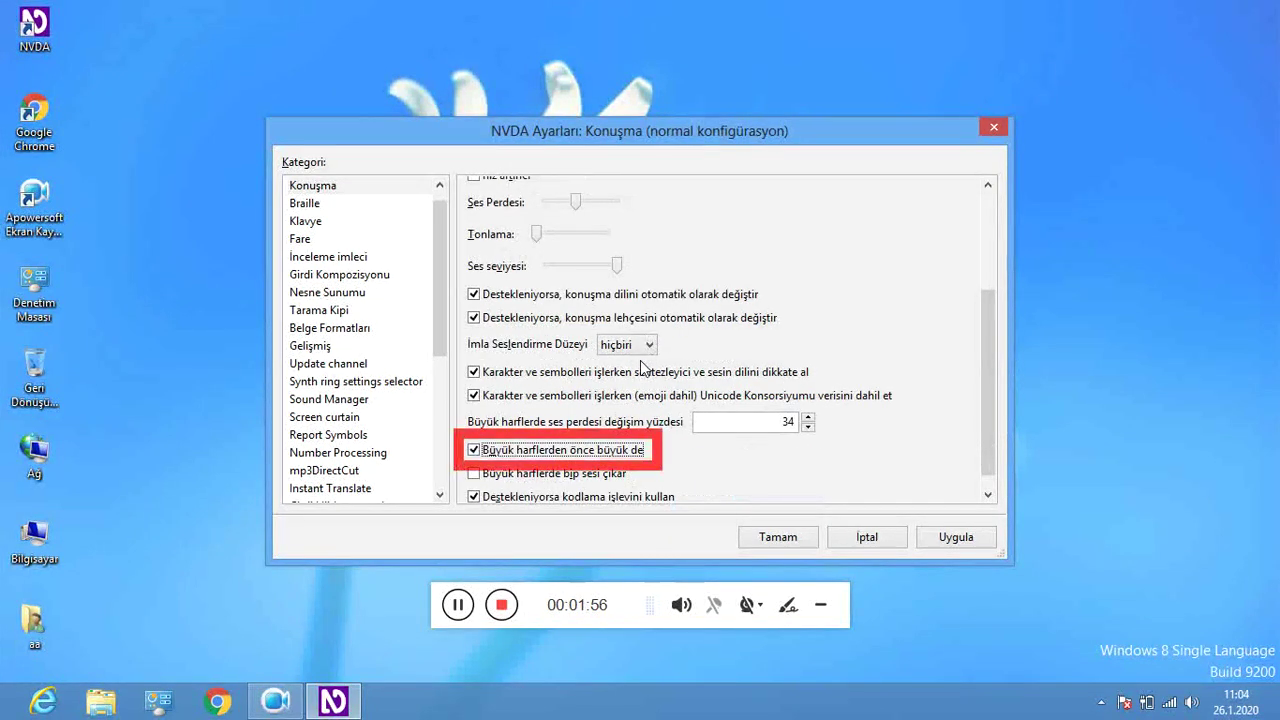
Enable the beep for capital letters (Büyük harflerde bip sesi çıkar) and save the speech settings
key("Tab")
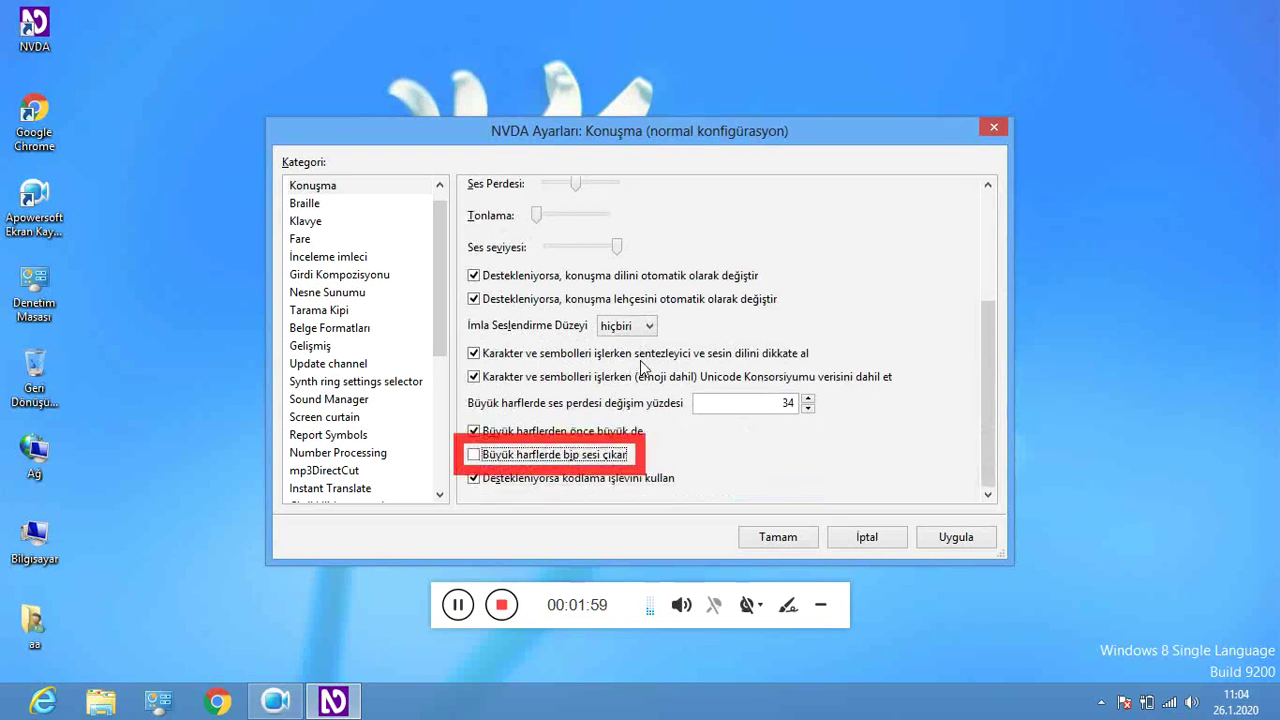
key("space")
key("Tab")
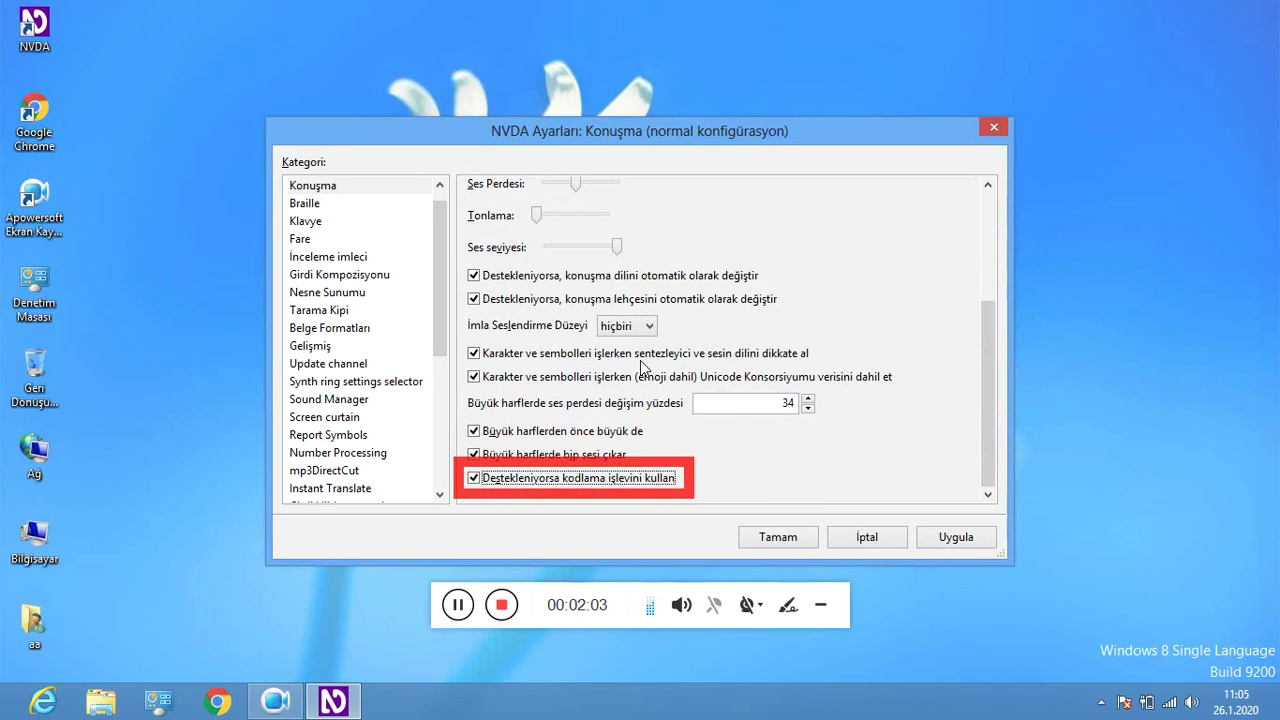
key("Tab")
key("Return")
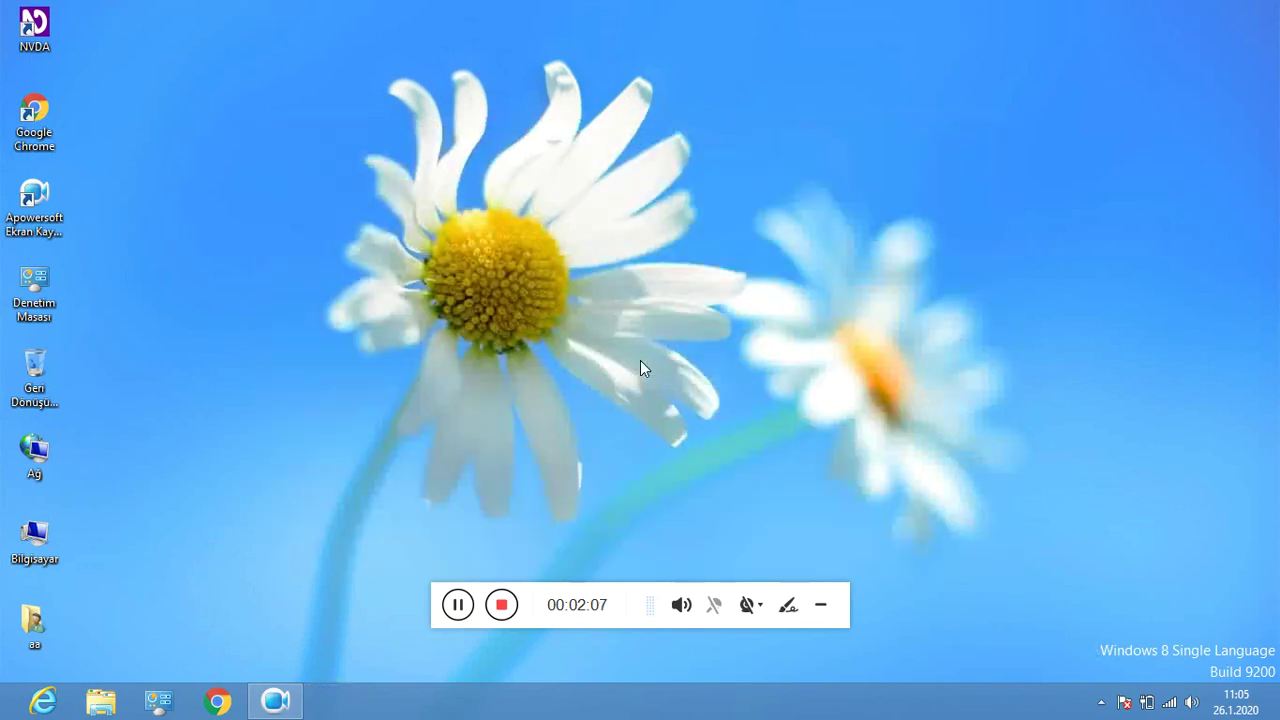
Reopen the NVDA settings dialog in the speech category
key("Insert+n")
key("Right")
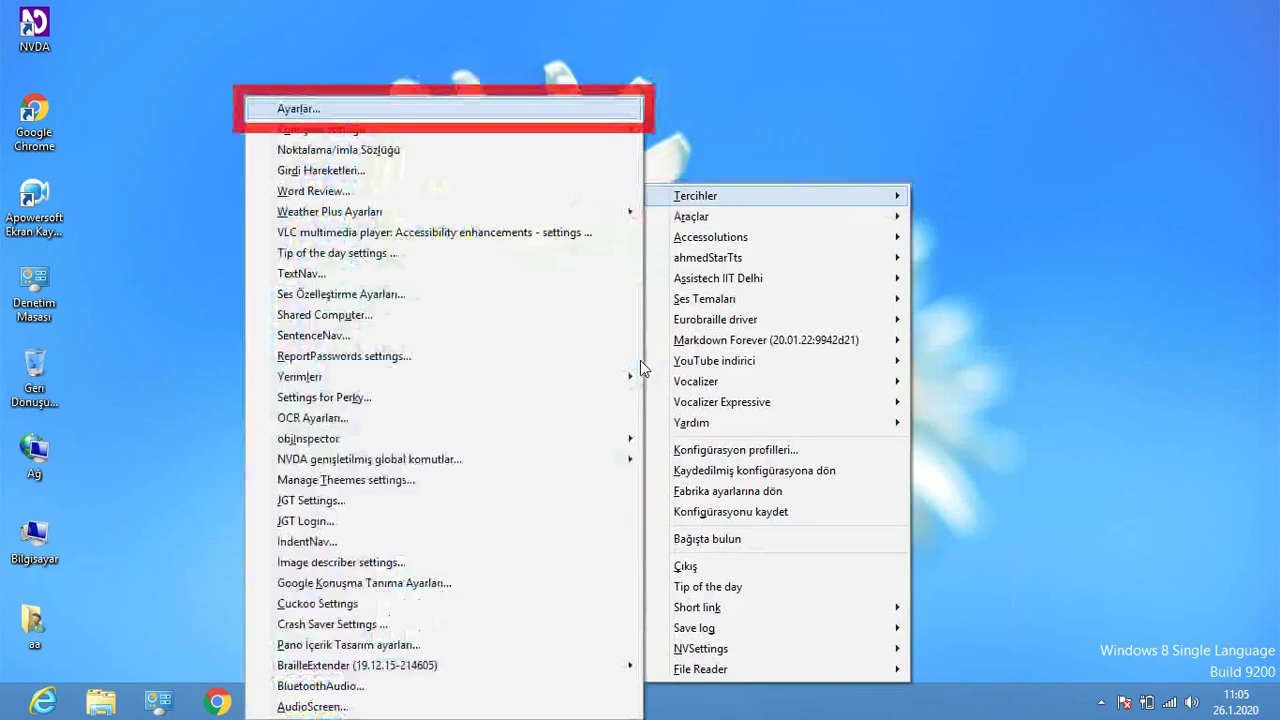
key("Return")
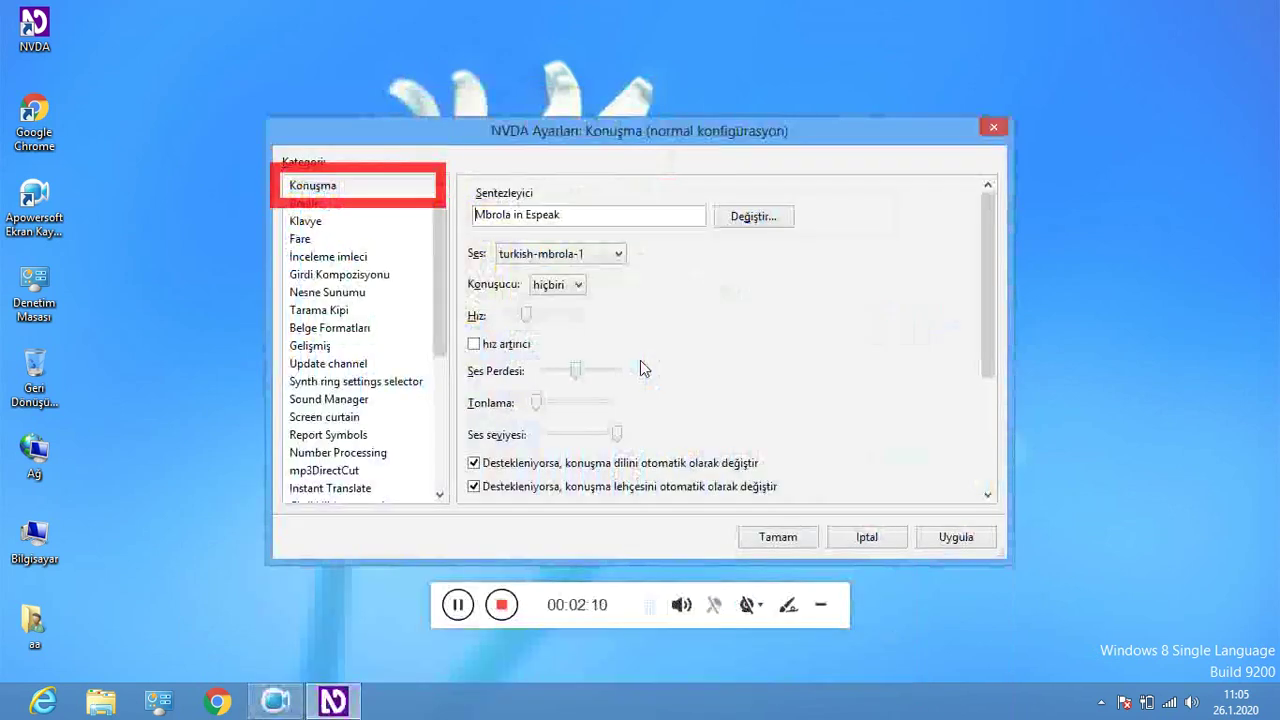
Raise the intonation (Tonlama) of the turkish-mbrola-1 voice to about three quarters of its range
key("Tab")
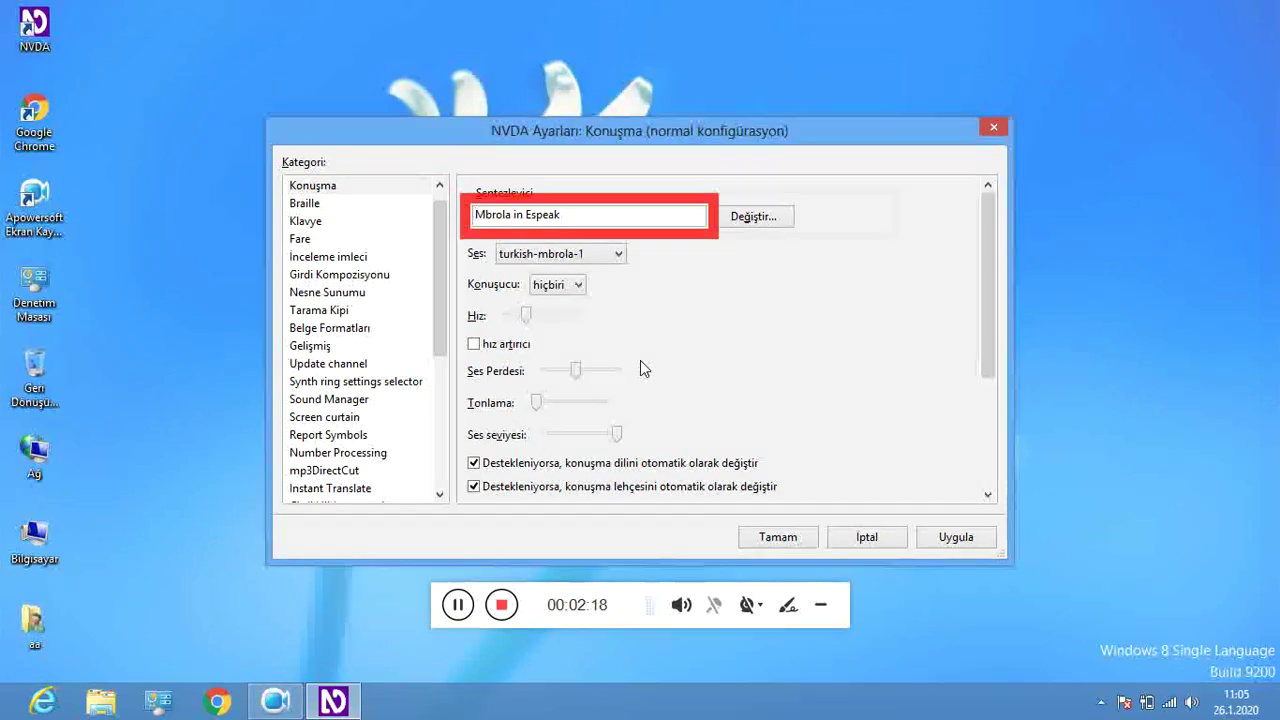
key("Tab")
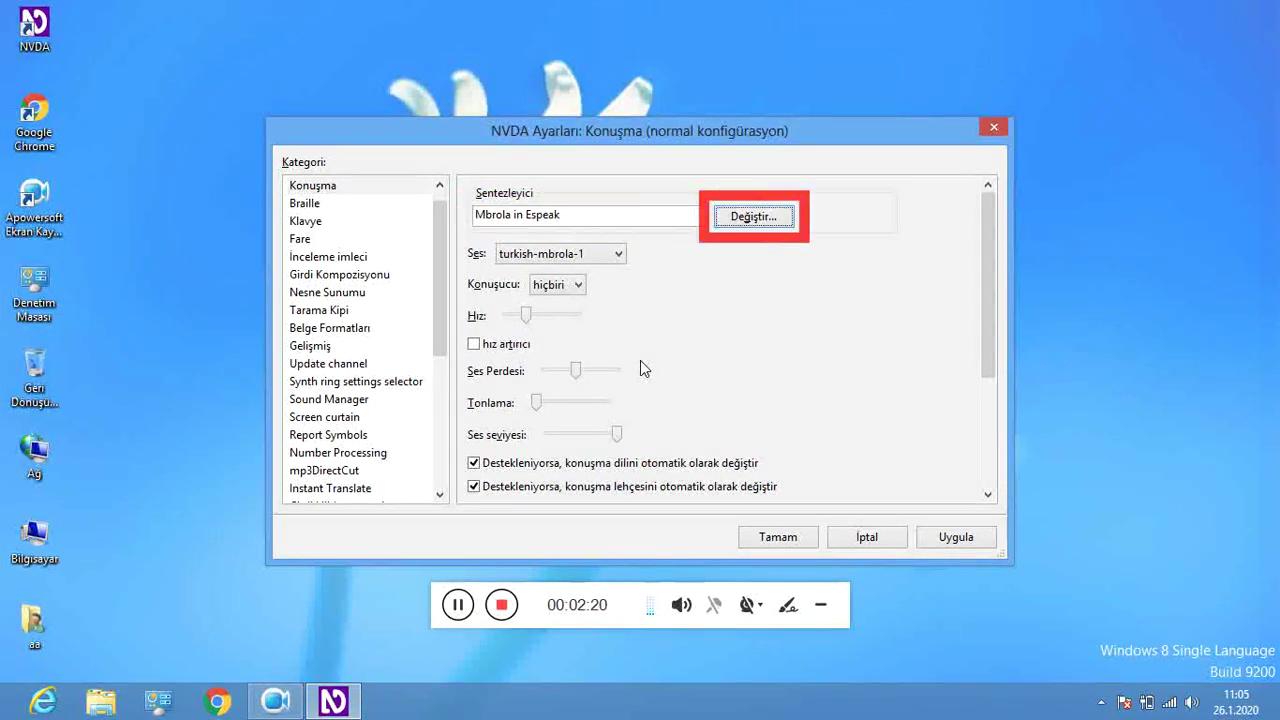
key("Tab")
key("Tab")
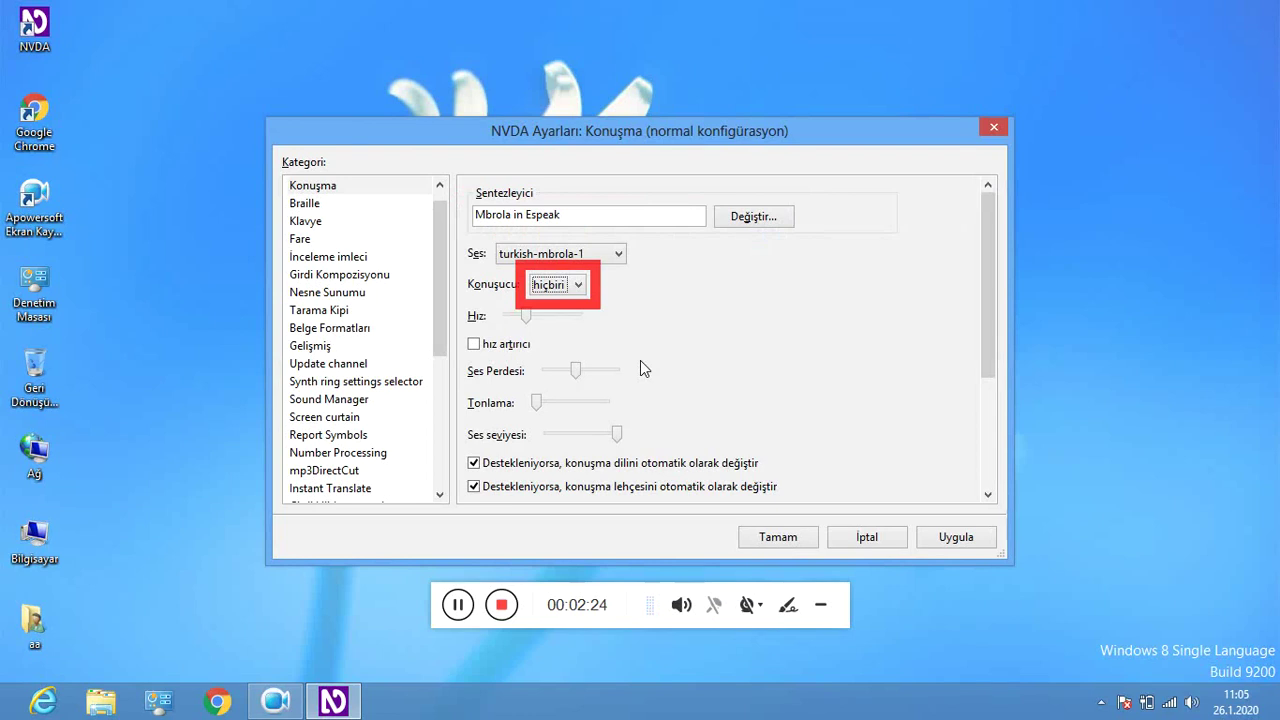
key("Tab")
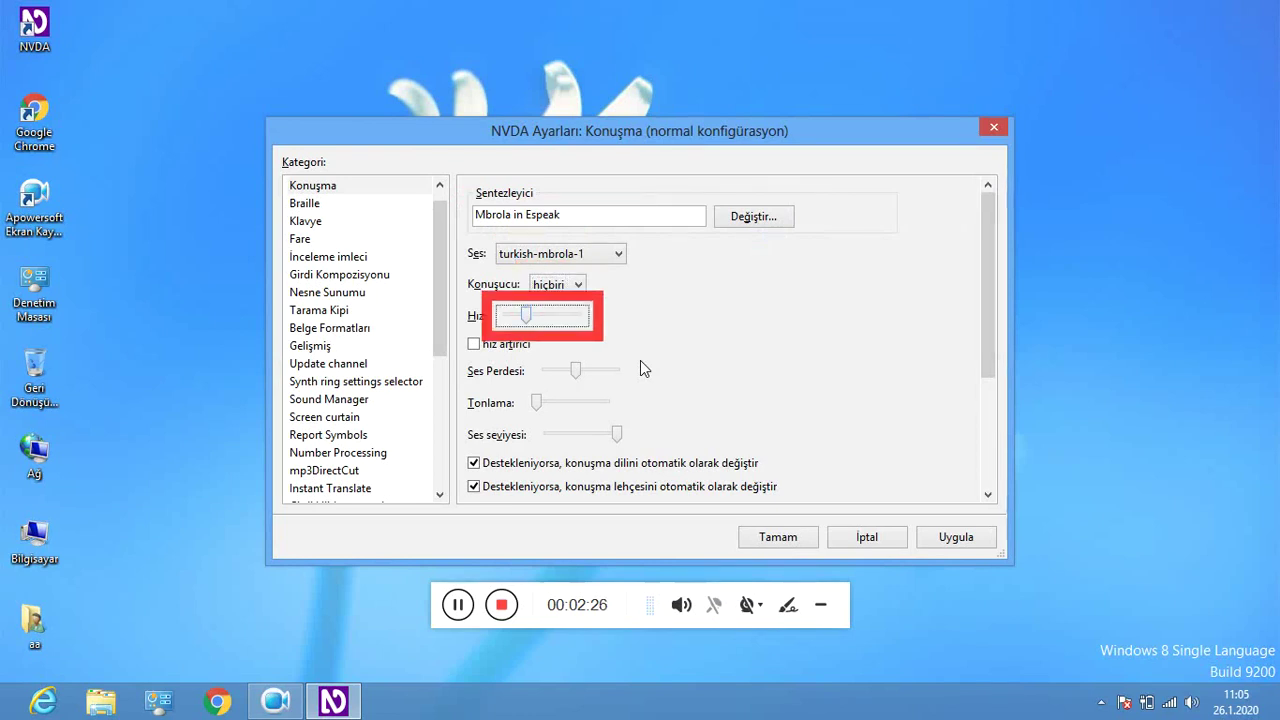
key("Tab")
key("Tab")
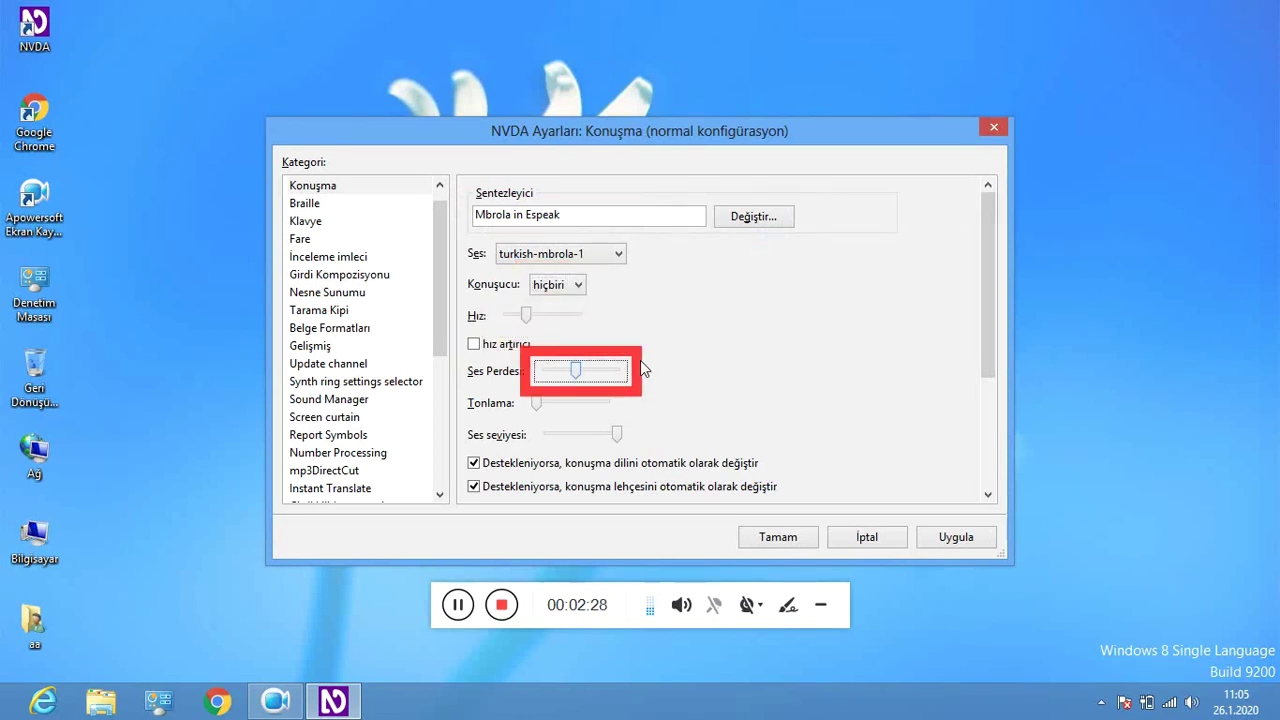
key("Tab")
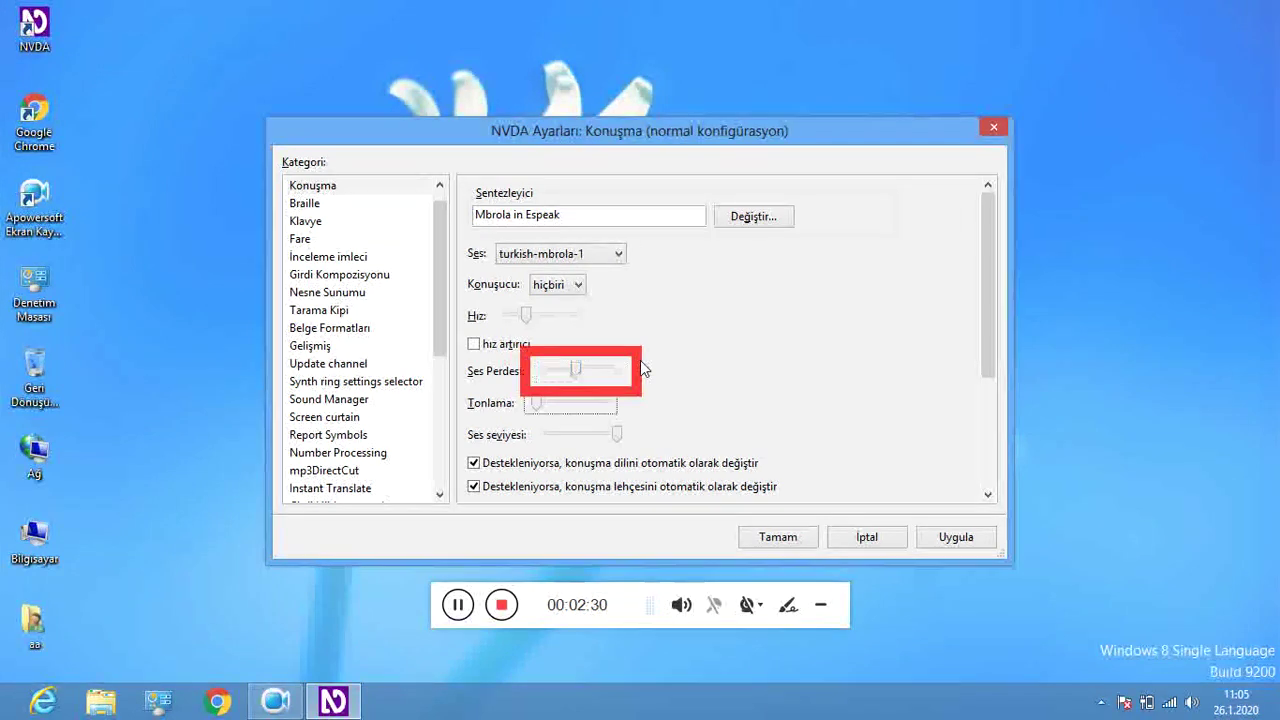
key("Right")
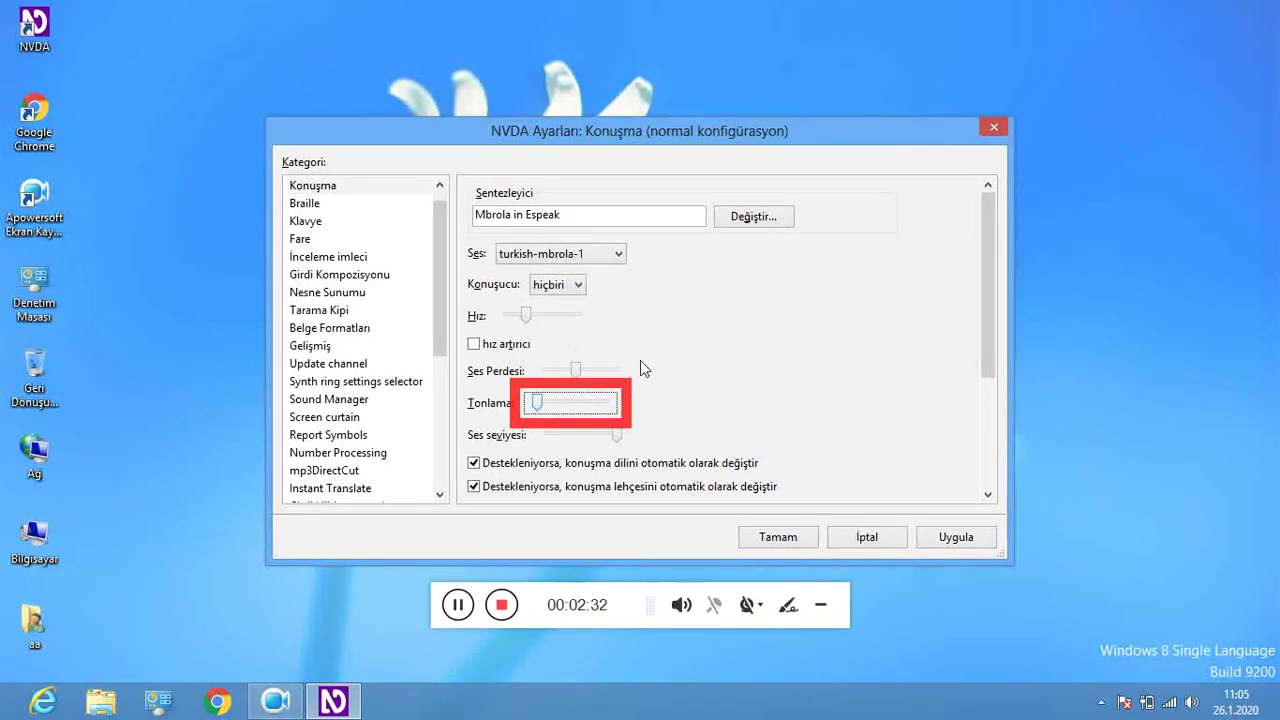
key("Right")
key("Right")
key("Right")
key("Right")
key("Right")
key("Right")
key("Right")
key("Right")
key("Right")
key("Right")
key("Right")
key("Right")
key("Right")
key("Right")
key("Right")
key("Right")
key("Right")
key("Right")
key("Right")
key("Right")
key("Right")
key("Right")
key("Right")
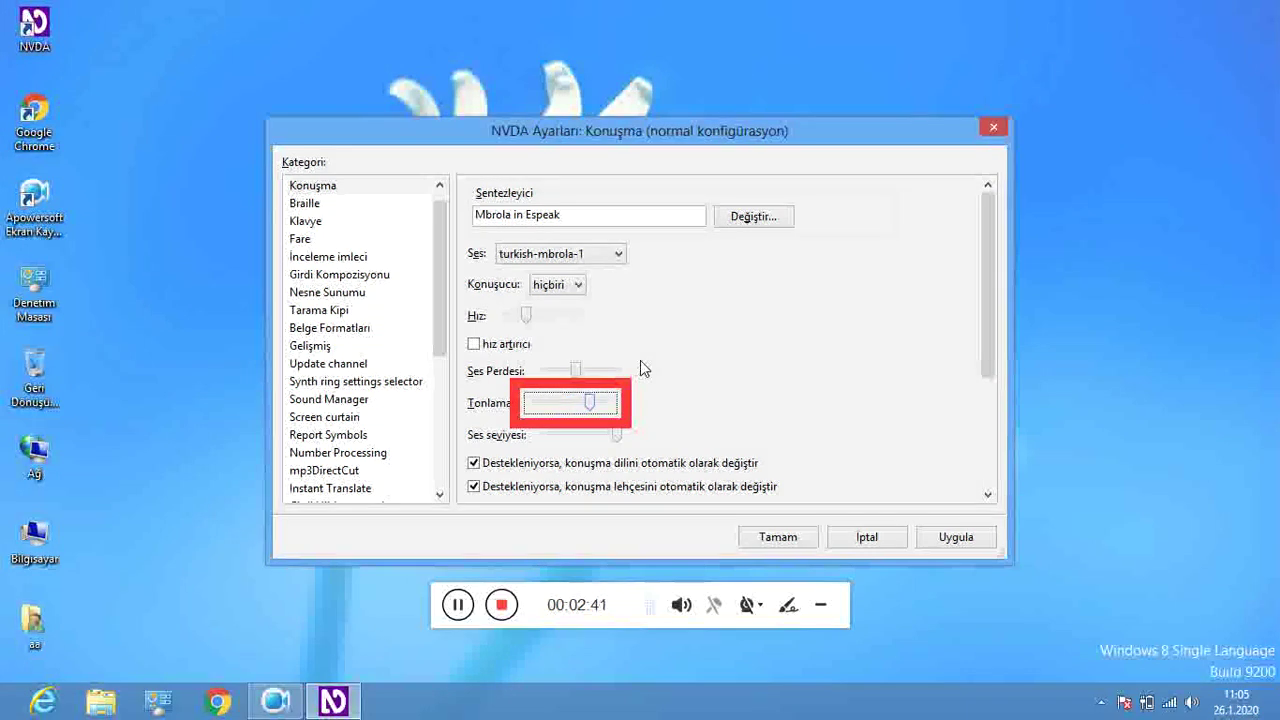
Review the speech options from volume (Ses seviyesi) through the spelling function checkbox (Destekleniyorsa kodlama işlevini kullan)
key("Tab")
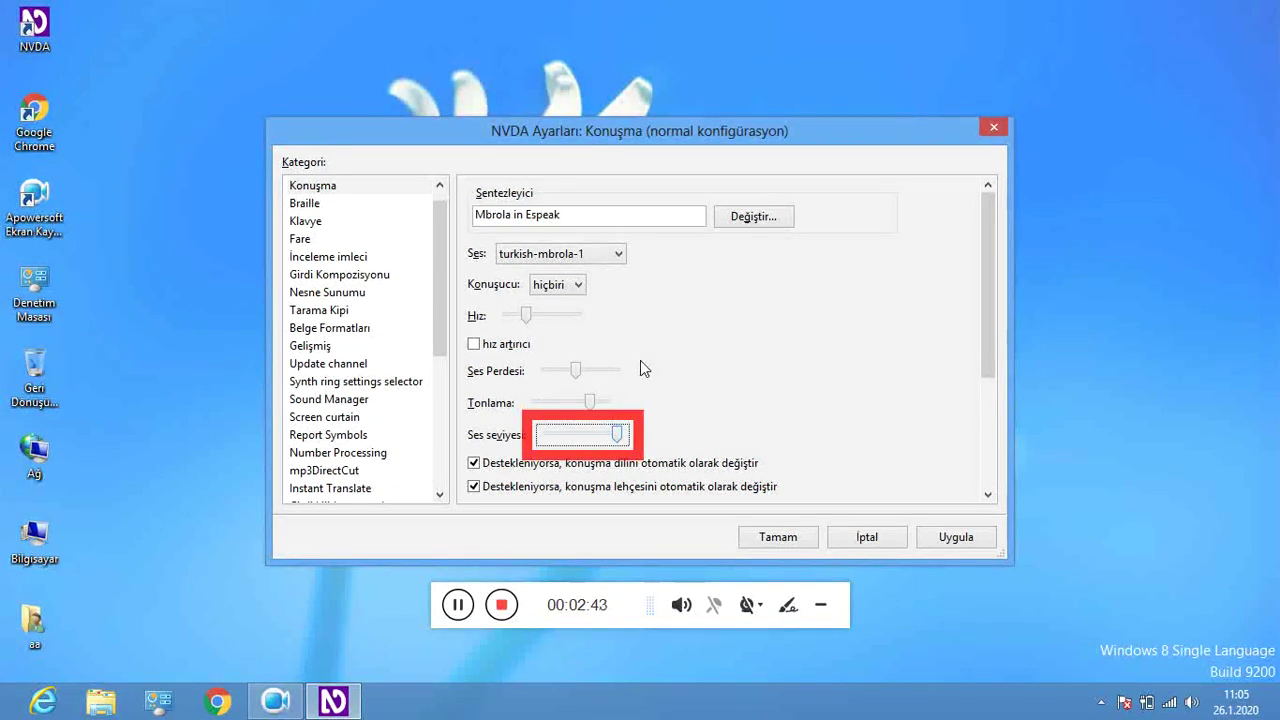
key("Tab")
key("Tab")
key("Tab")
key("Tab")
key("Tab")
key("Tab")
key("Tab")
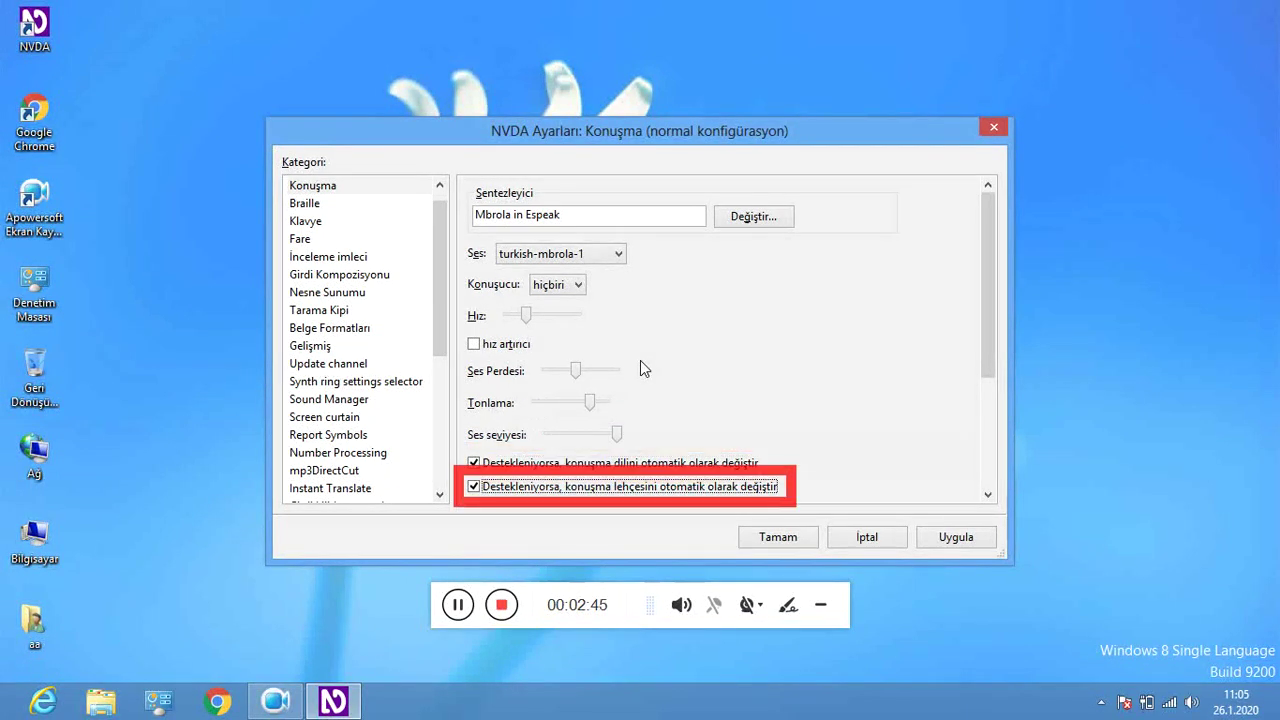
key("Tab")
key("Tab")
key("Tab")
key("Tab")
key("Tab")
key("Tab")
key("Tab")
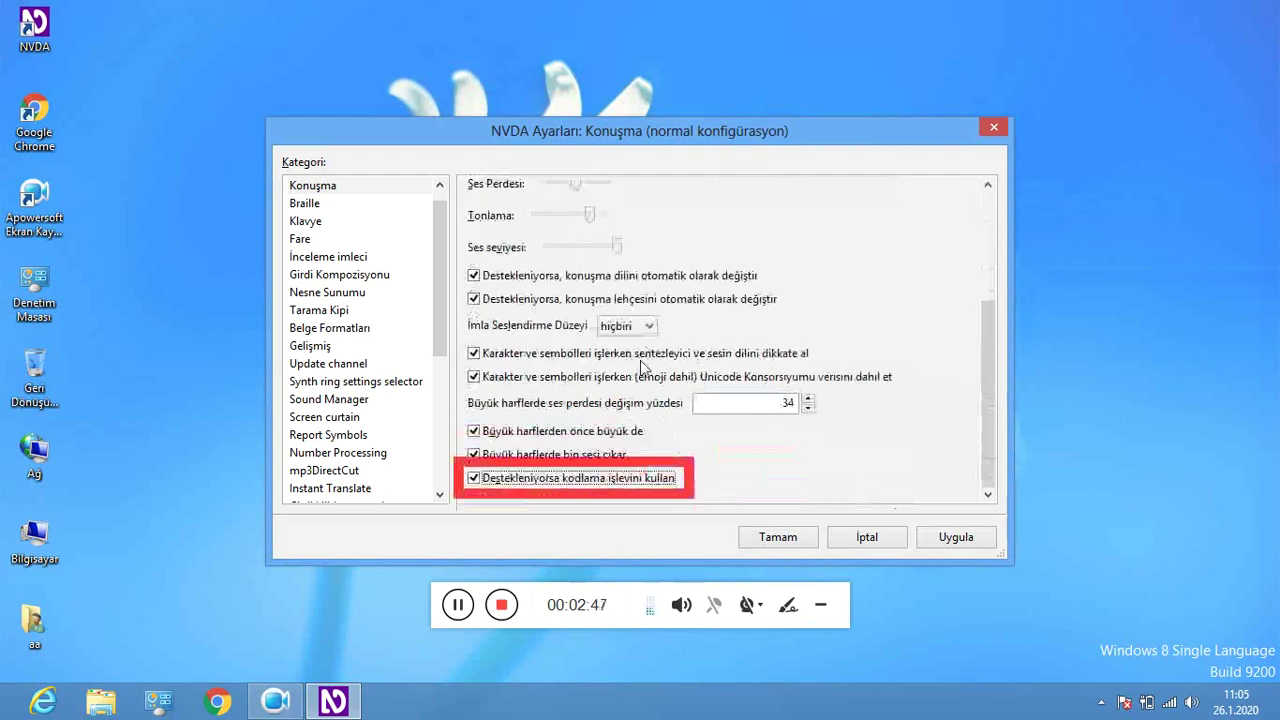
Raise the intonation (Tonlama) of the turkish-mbrola-1 voice to the end of its range
key("Tab")
key("Tab")
key("Tab")
key("Tab")
key("Tab")
key("Tab")
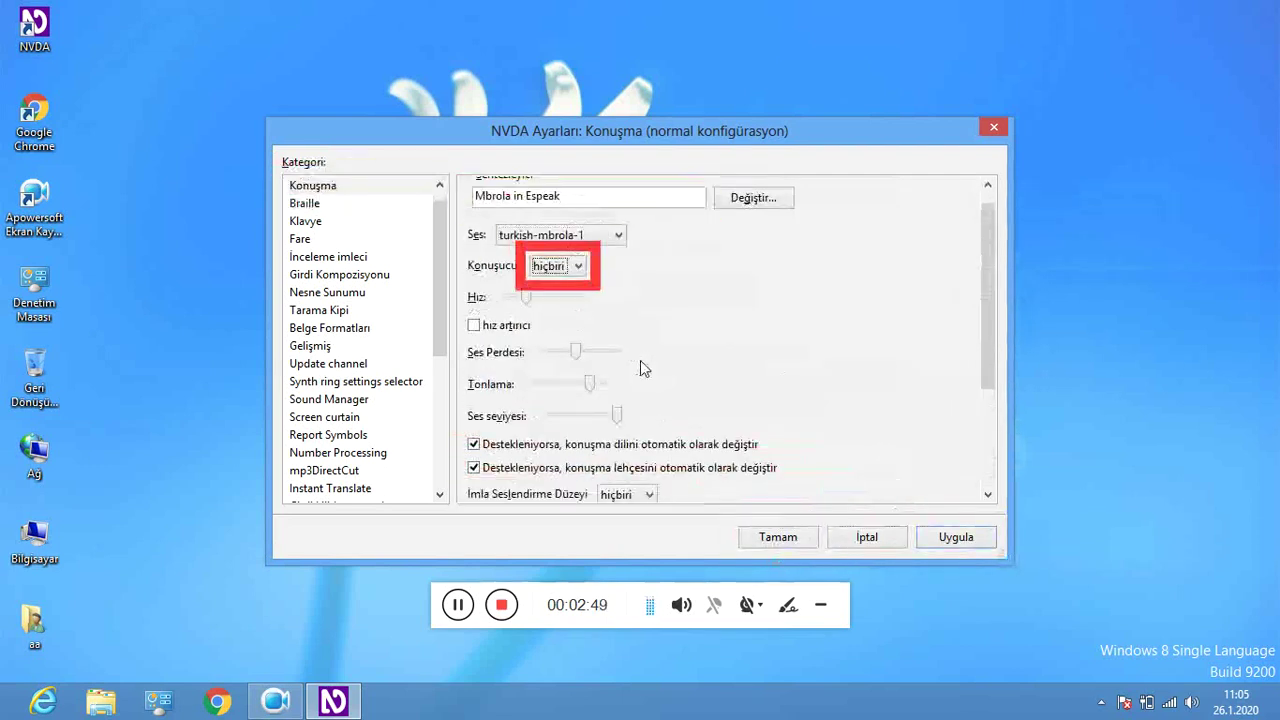
key("Tab")
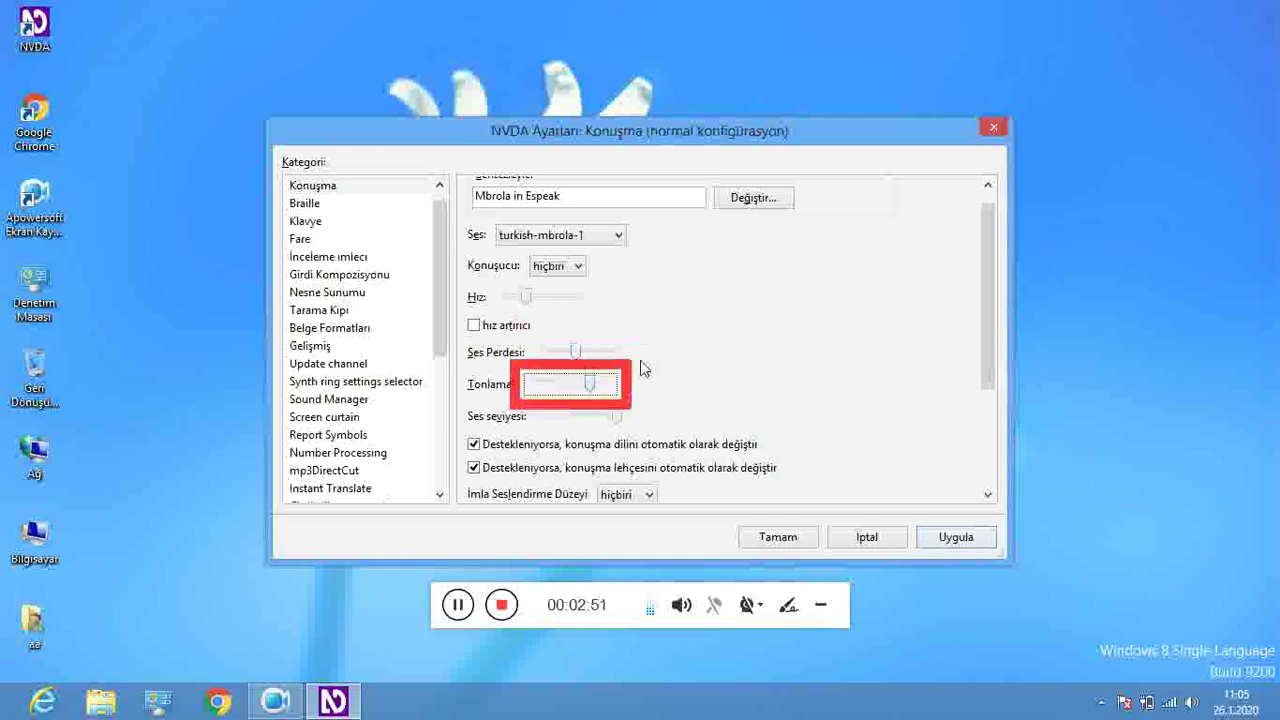
key("Right")
key("Right")
key("Right")
key("Right")
key("Right")
key("Right")
key("Right")
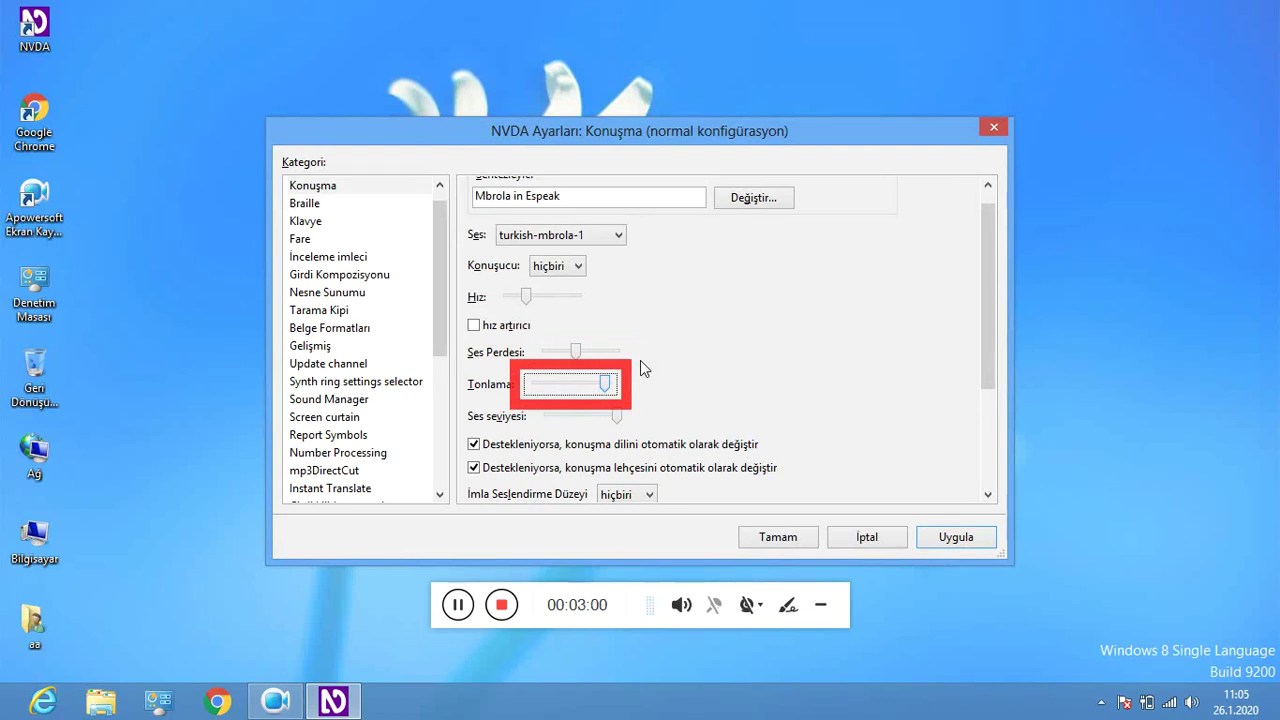
Review the language, symbol and capital letter options that follow the intonation setting
key("Tab")
key("Tab")
key("Tab")
key("Tab")
key("Tab")
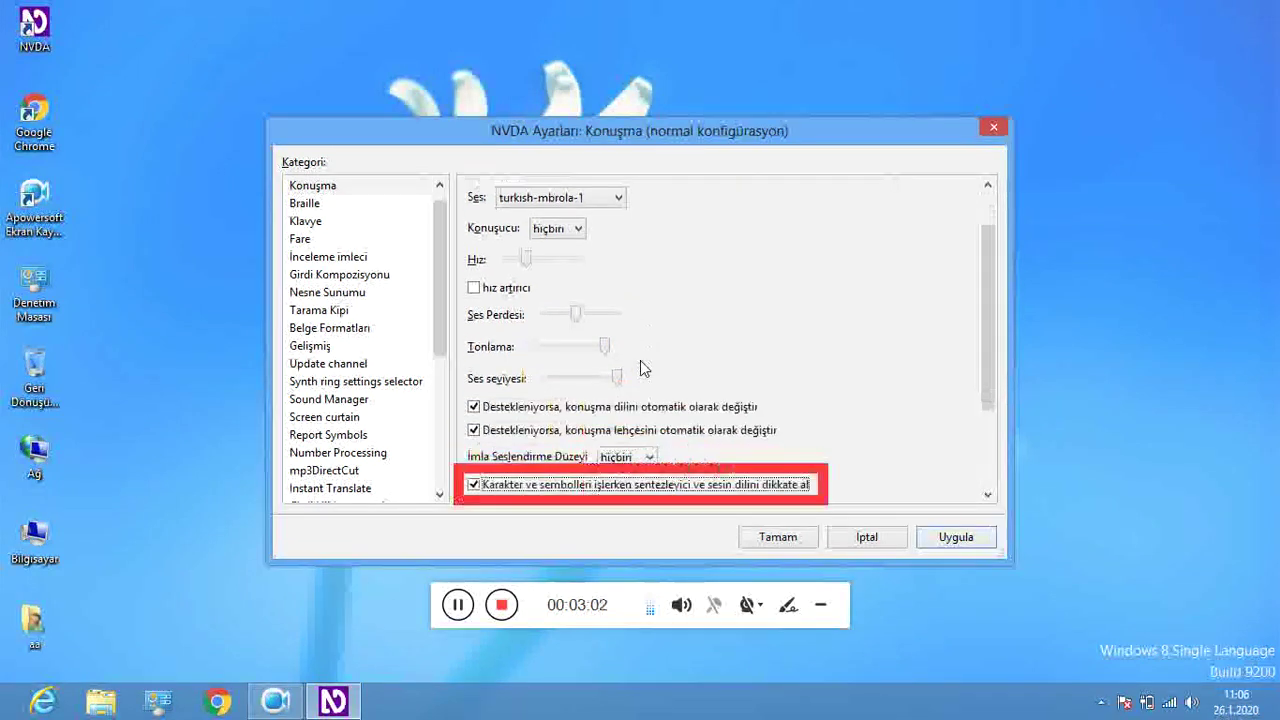
key("Tab")
key("Tab")
key("Tab")
key("Tab")
key("Tab")
key("Tab")
key("Tab")
key("Tab")
key("Tab")
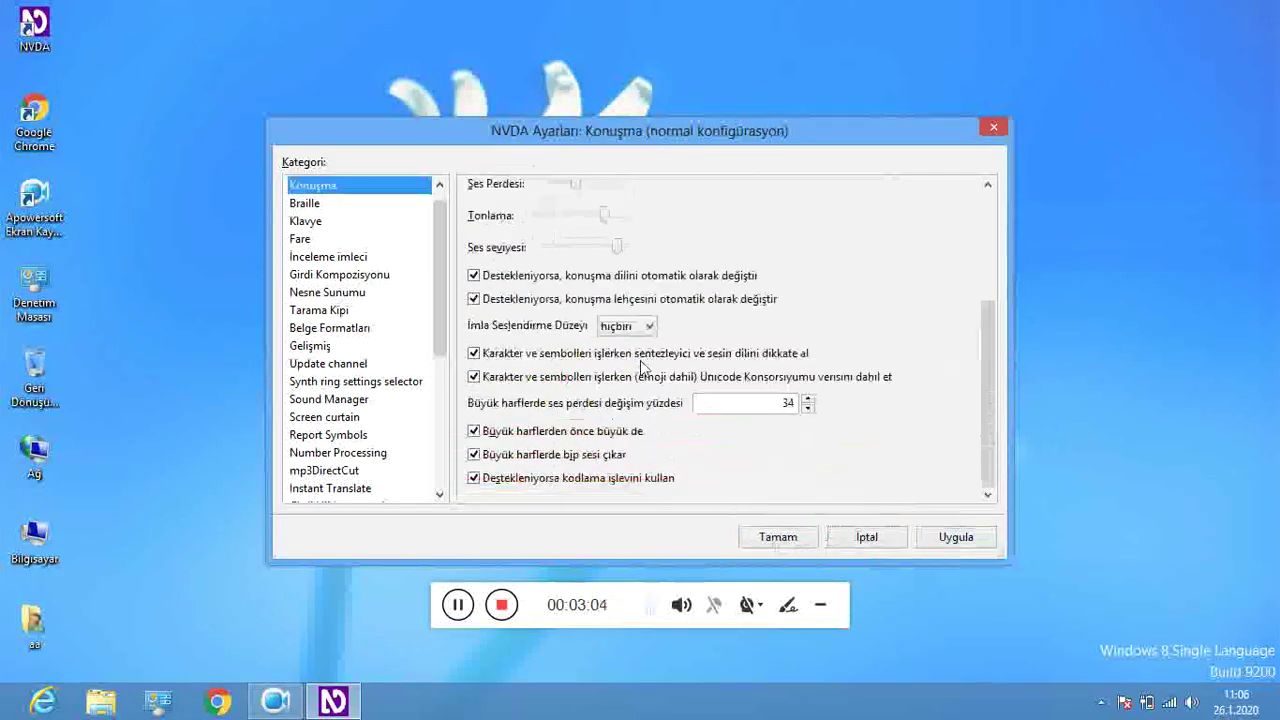
Save the speech settings and close the NVDA settings dialog
key("Tab")
key("Tab")
key("Tab")
key("Tab")
key("Tab")
key("Tab")
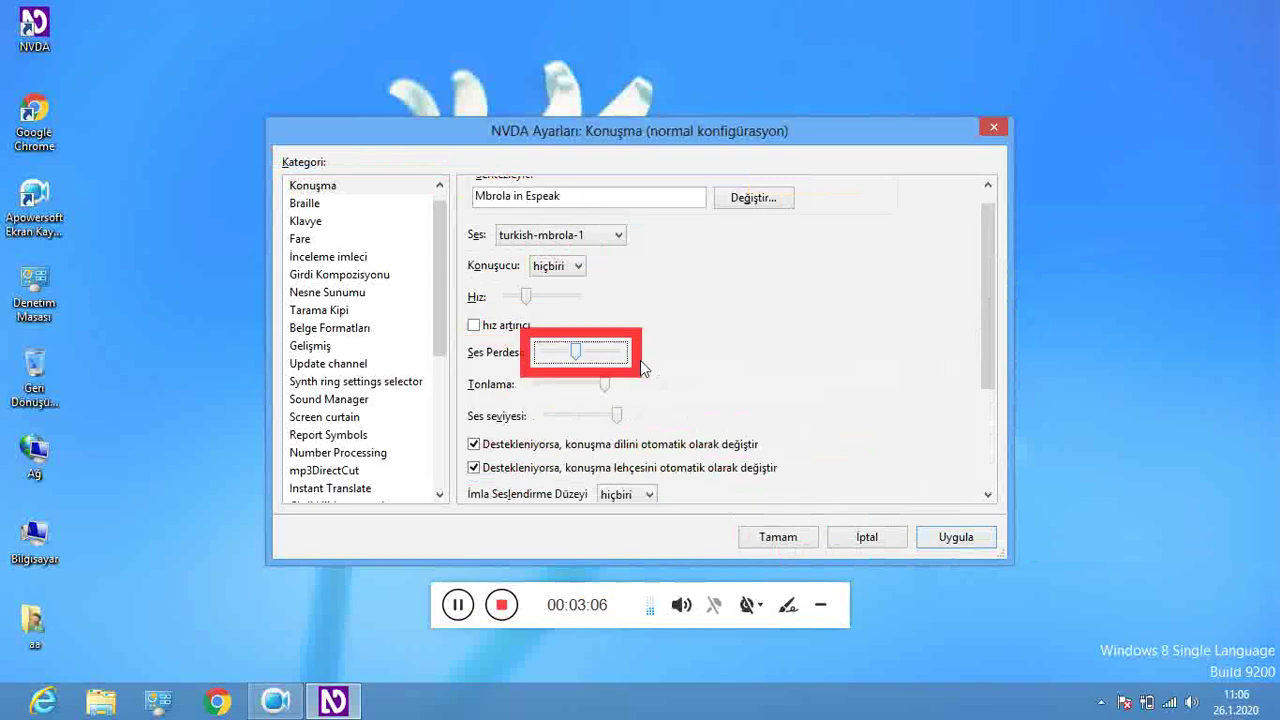
key("Tab")
key("Tab")
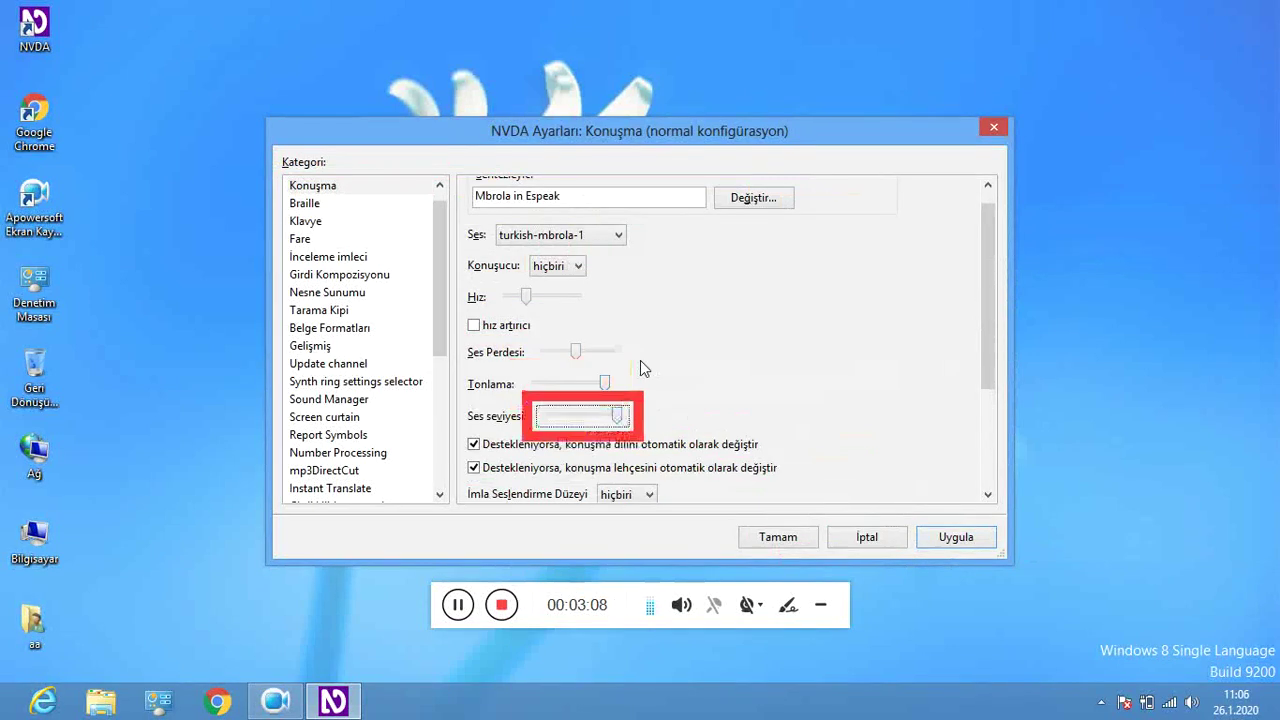
key("Tab")
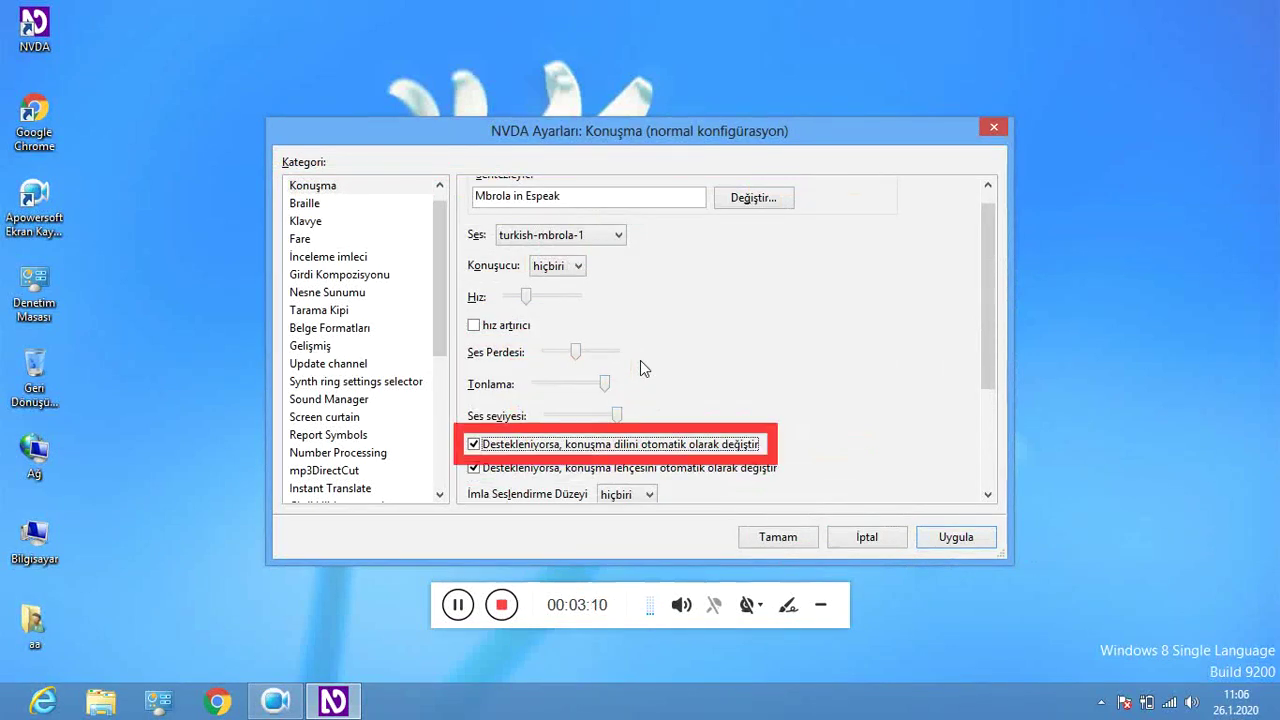
key("Return")
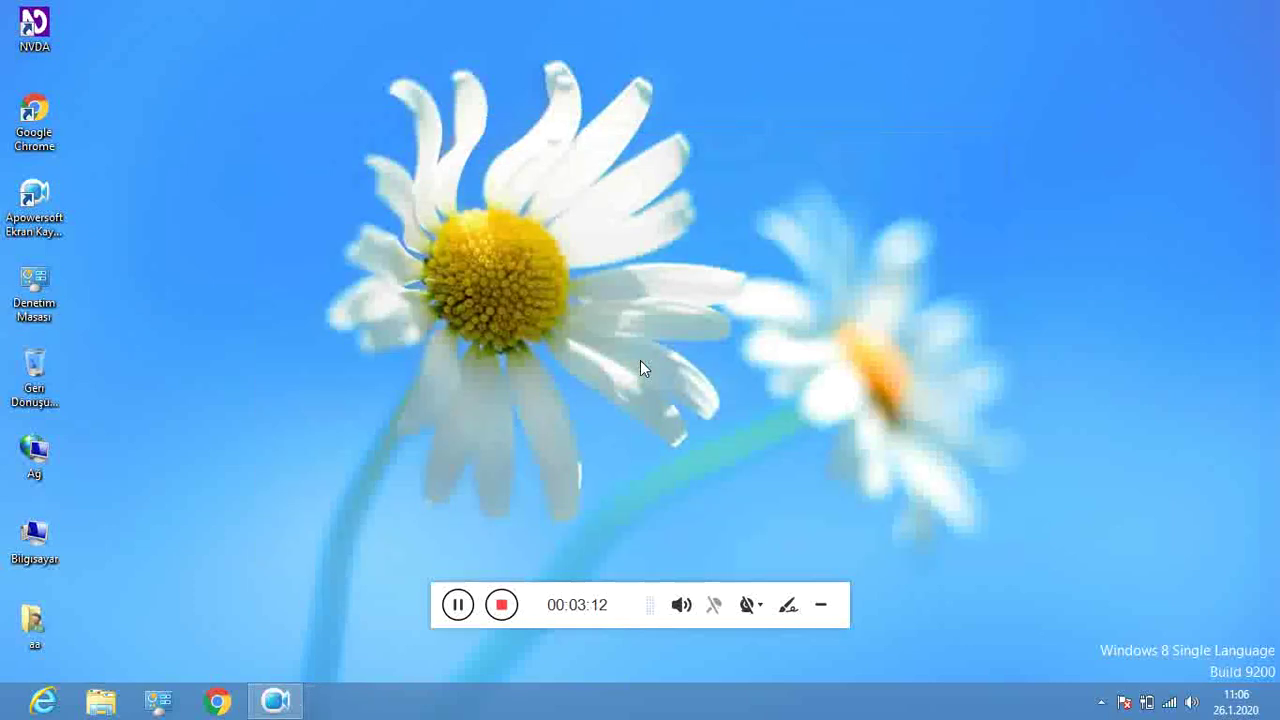
Open the NVDA menu and look through the commands of the ahmedStarTts add-on
key("Insert+n")
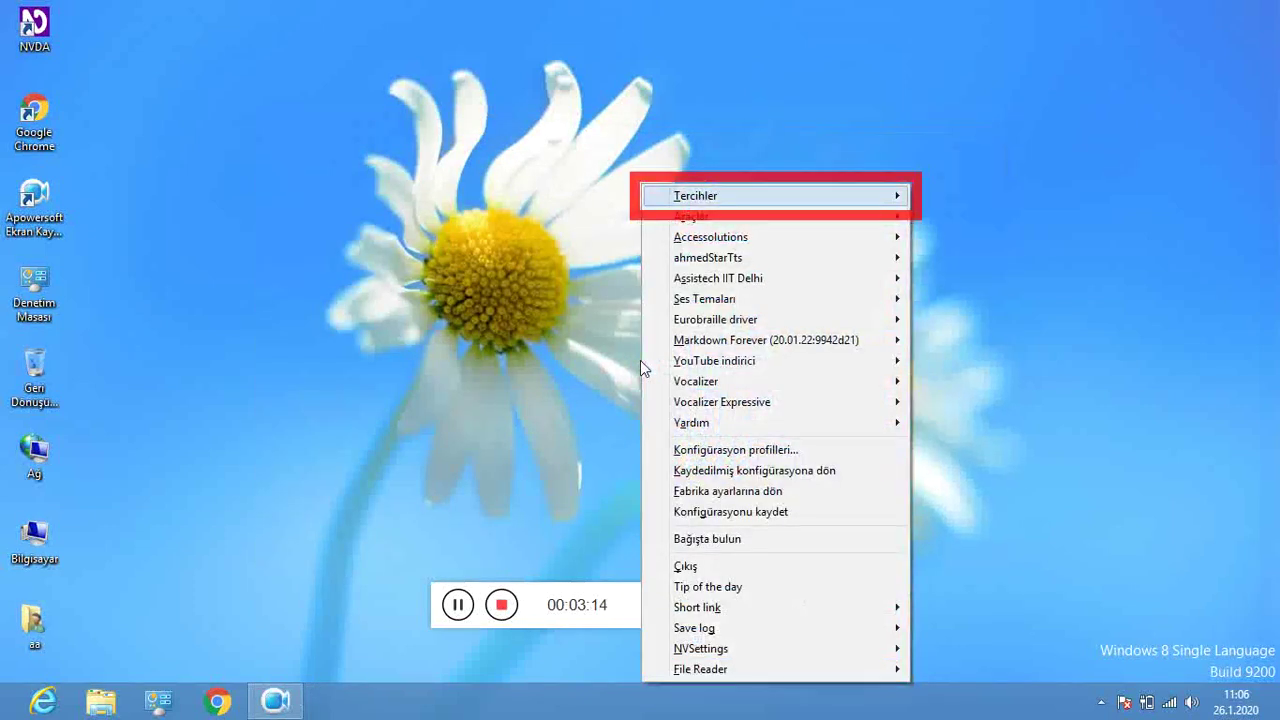
key("Down")
key("Down")
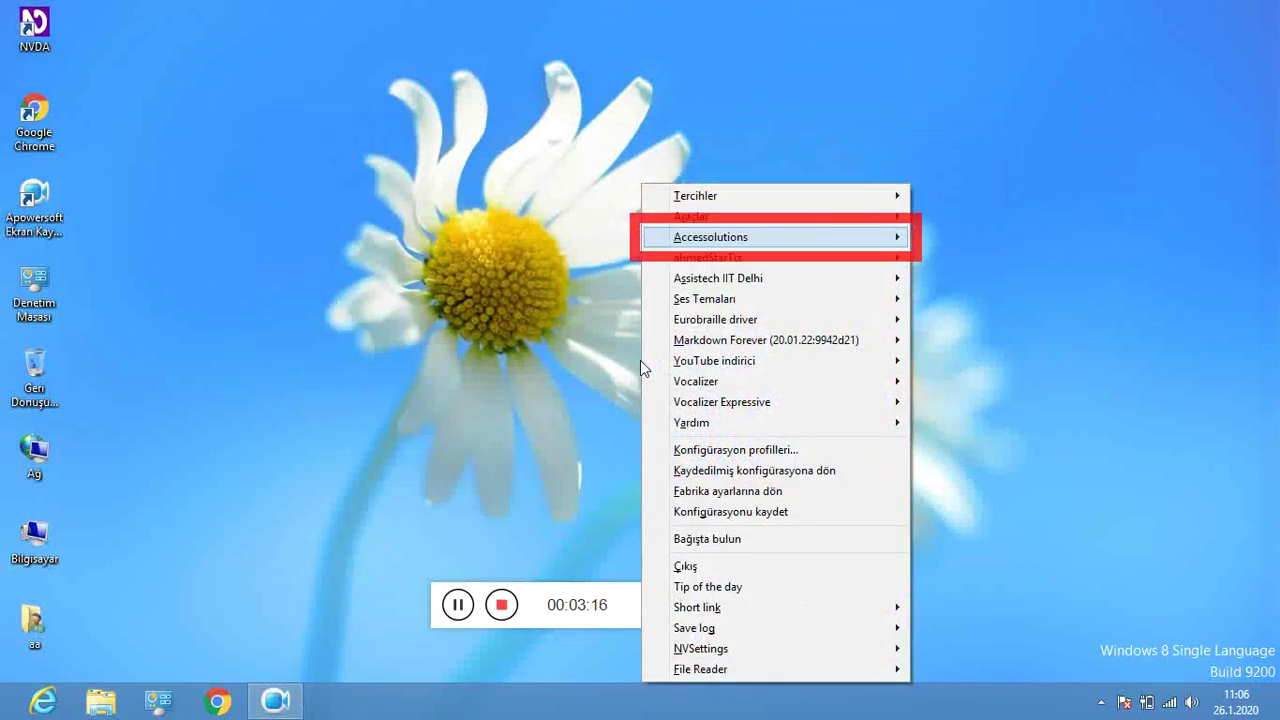
key("Down")
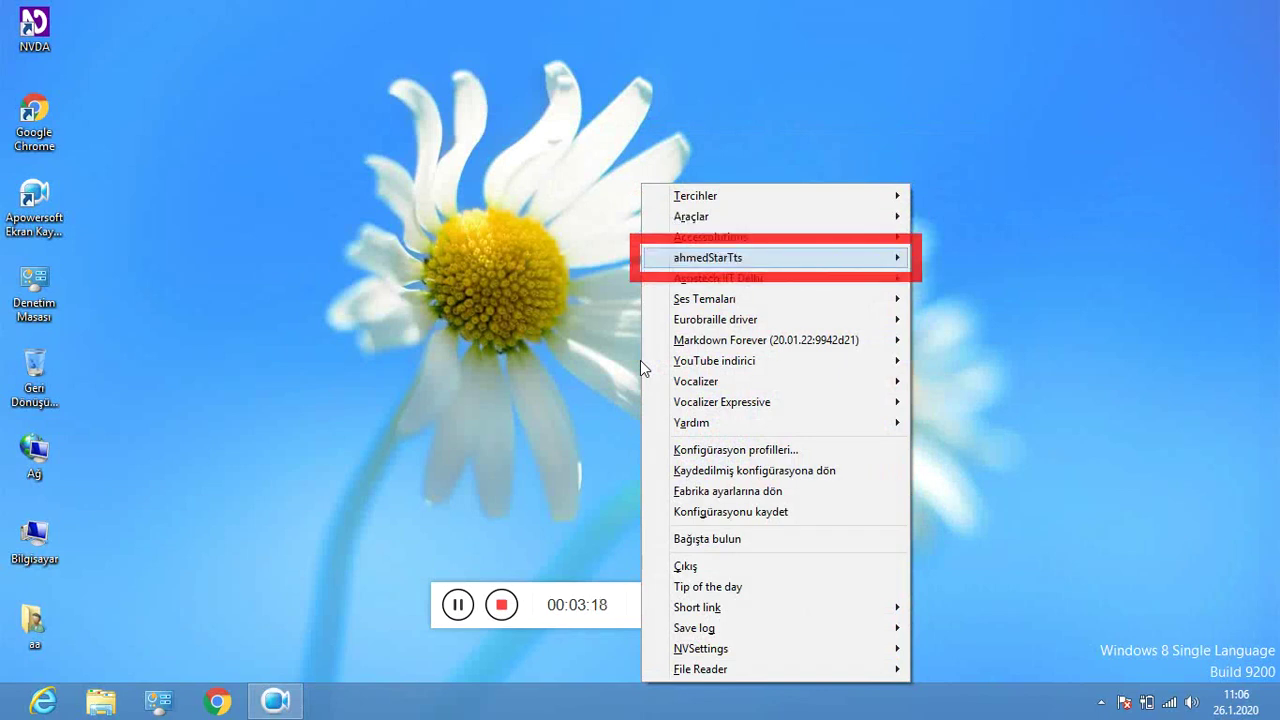
key("Right")
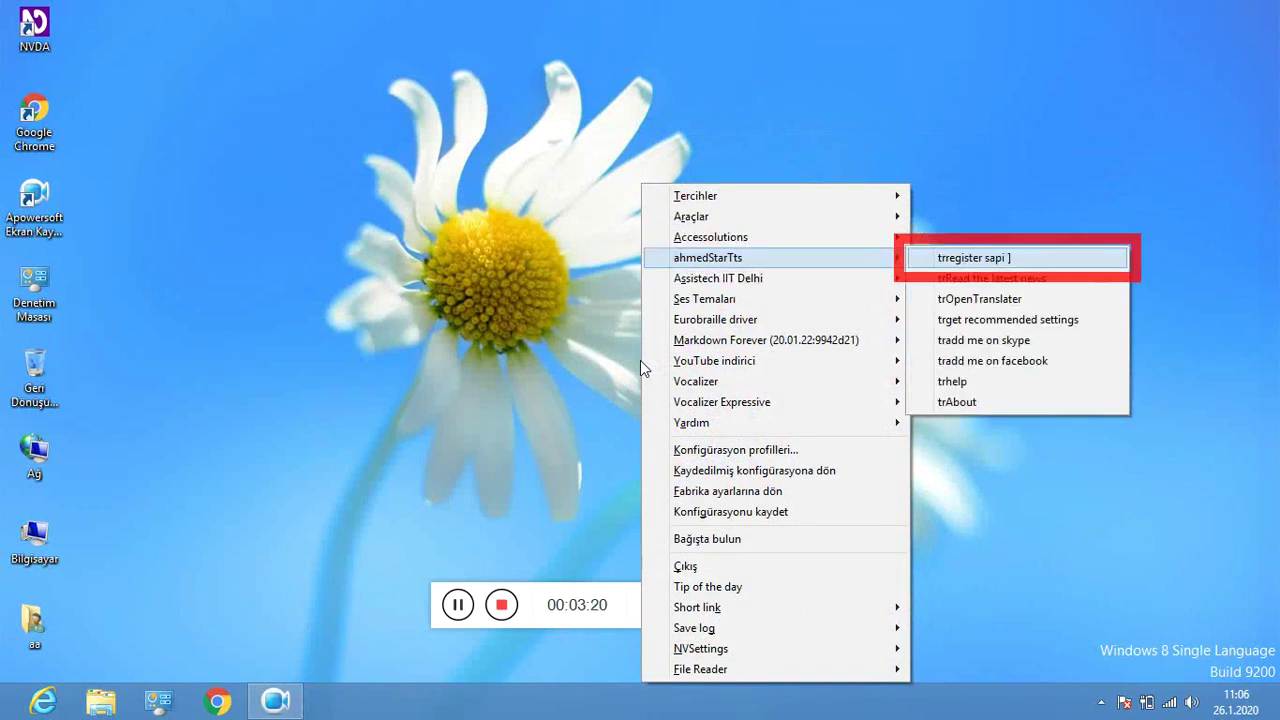
key("Down")
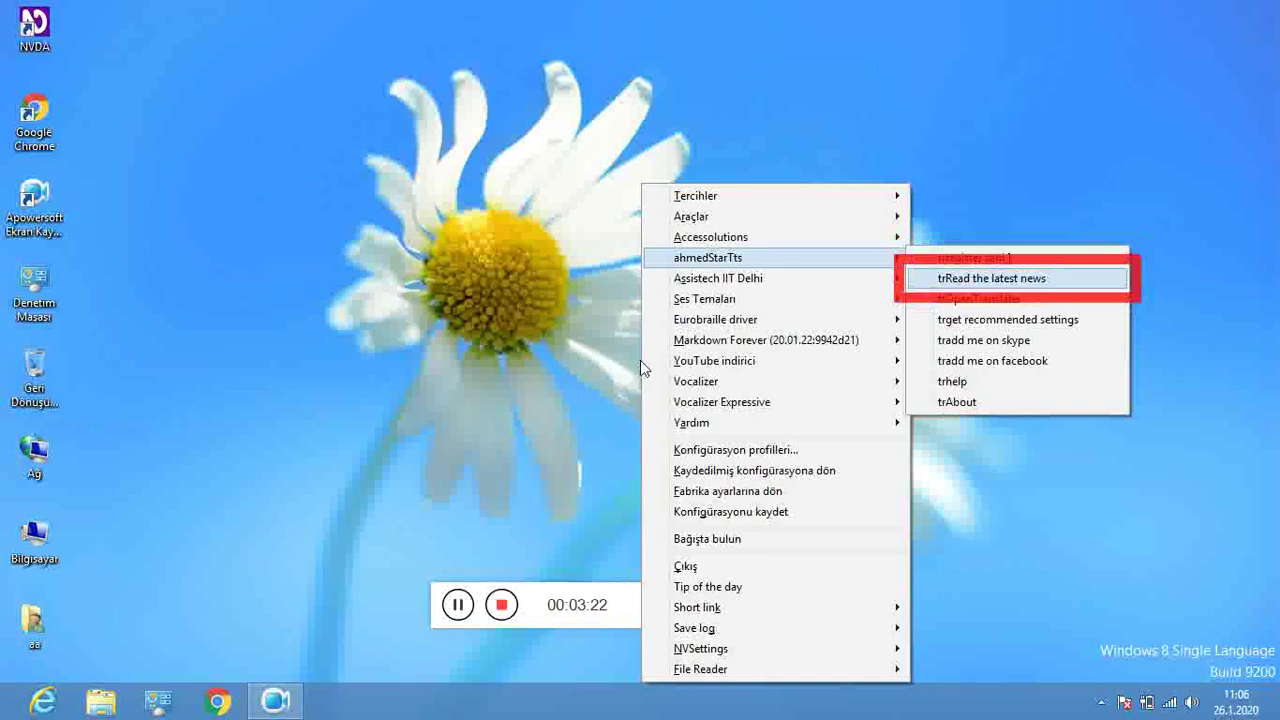
key("Down")
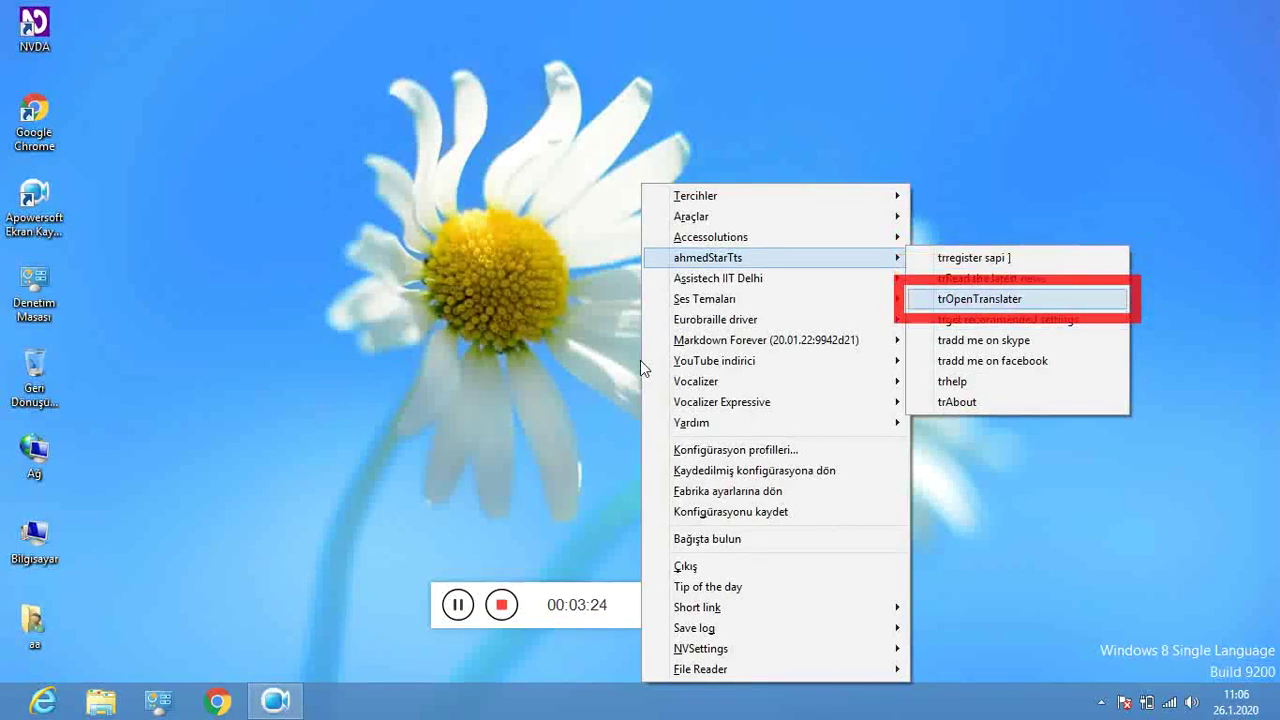
key("Down")
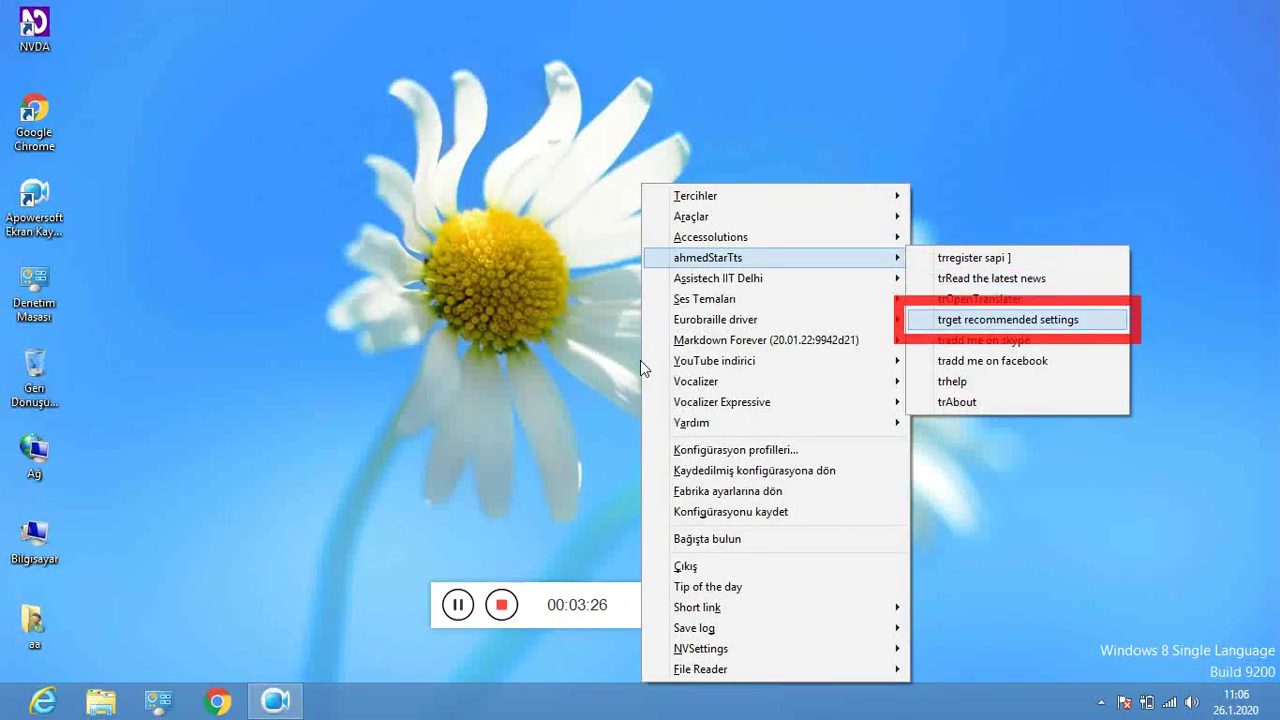
key("Down")
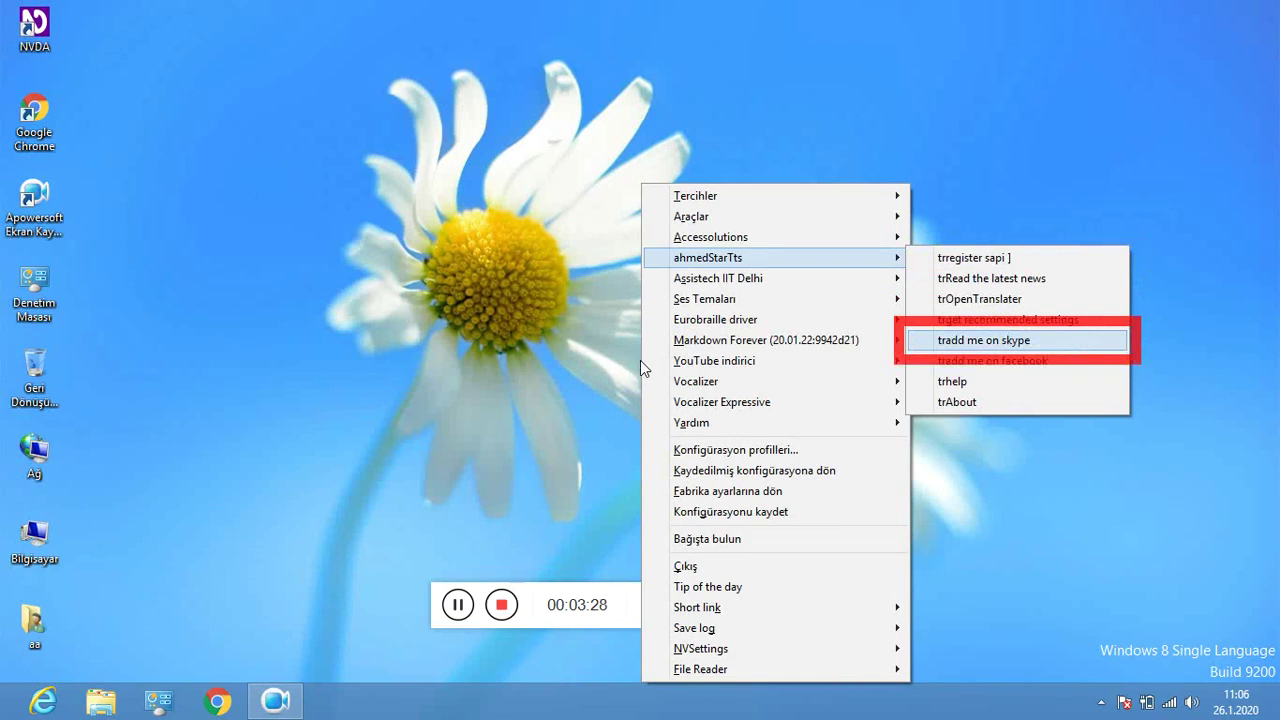
key("Down")
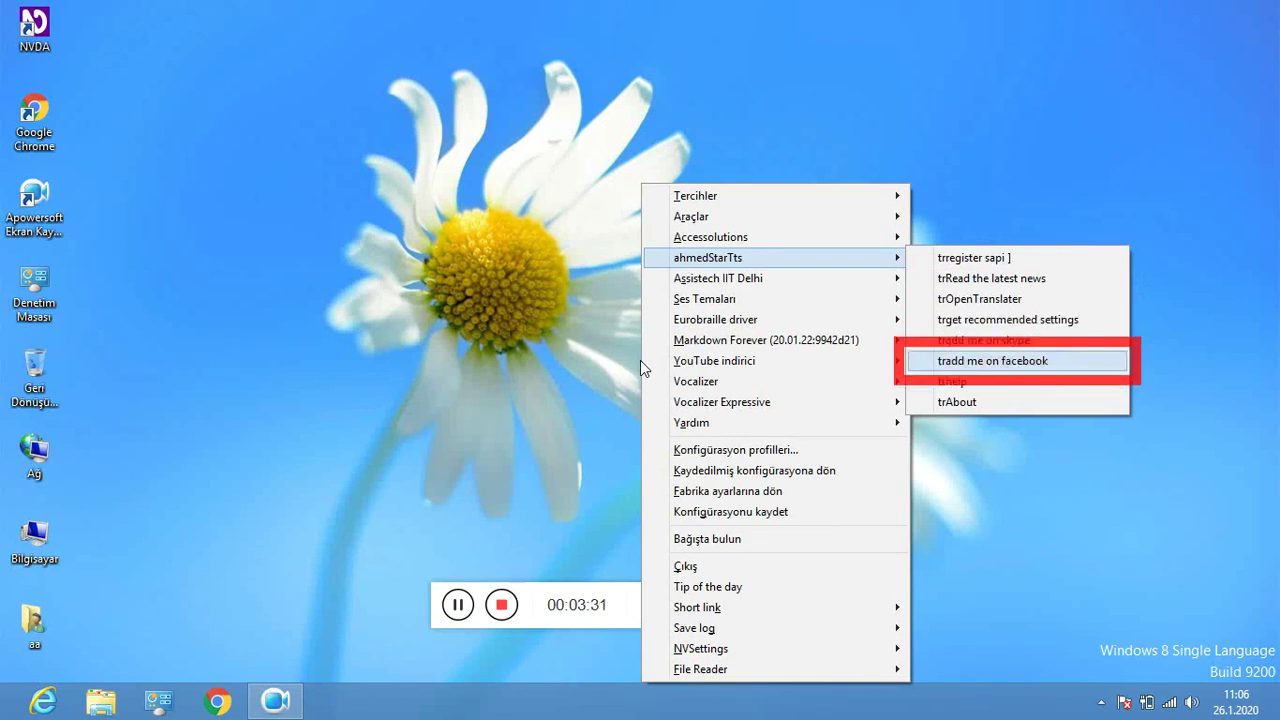
key("Down")
key("Left")
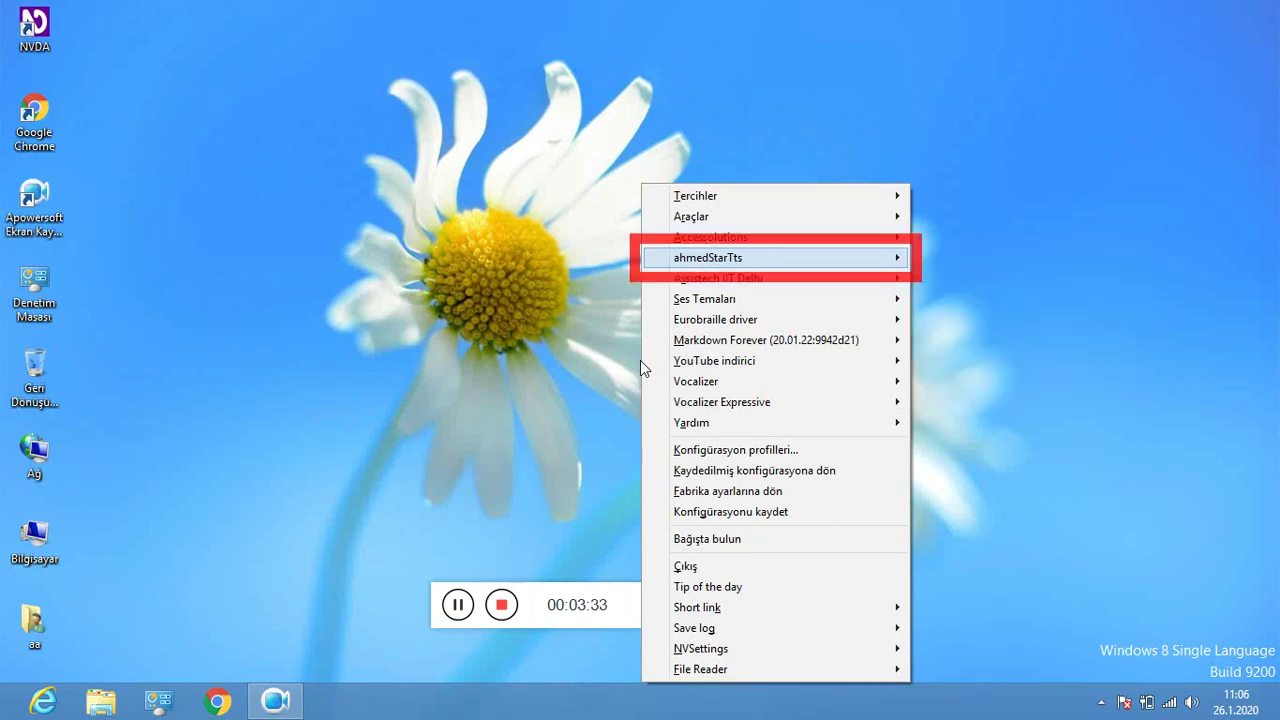
Look through the add-on entries from Assistech IIT Delhi to Markdown Forever and view the Markdown Forever commands
key("Down")
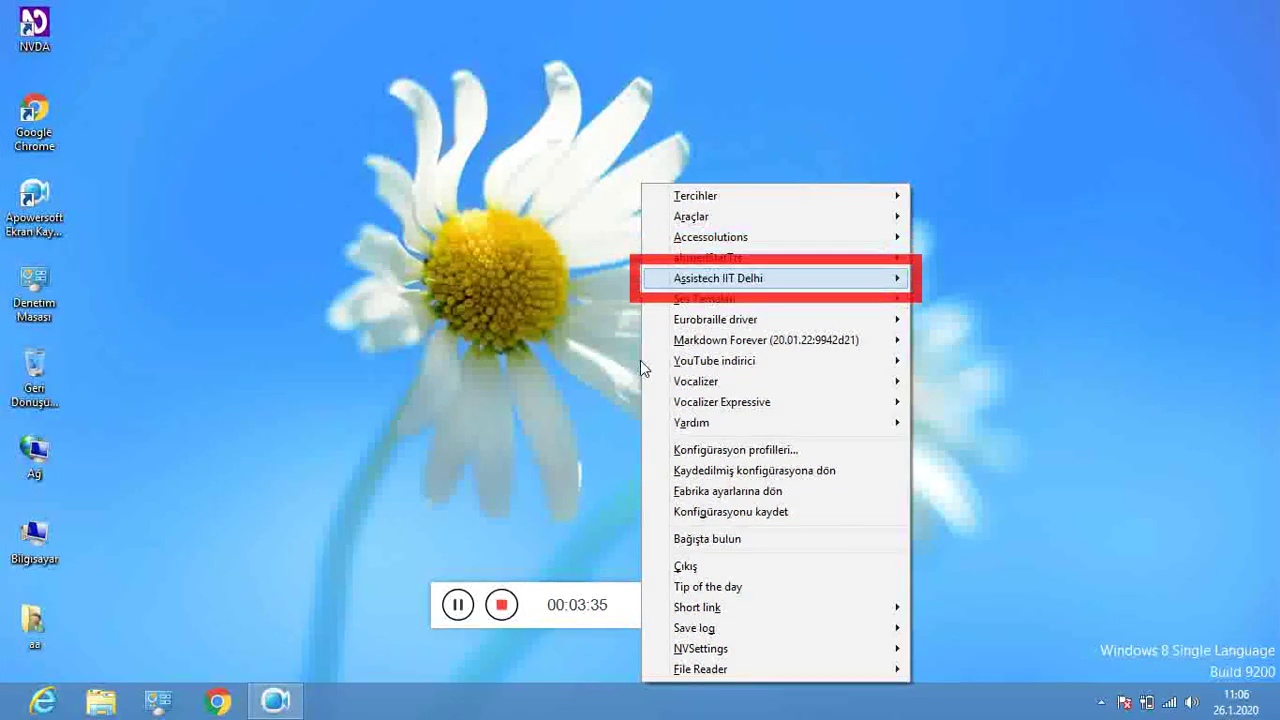
key("Down")
key("Down")
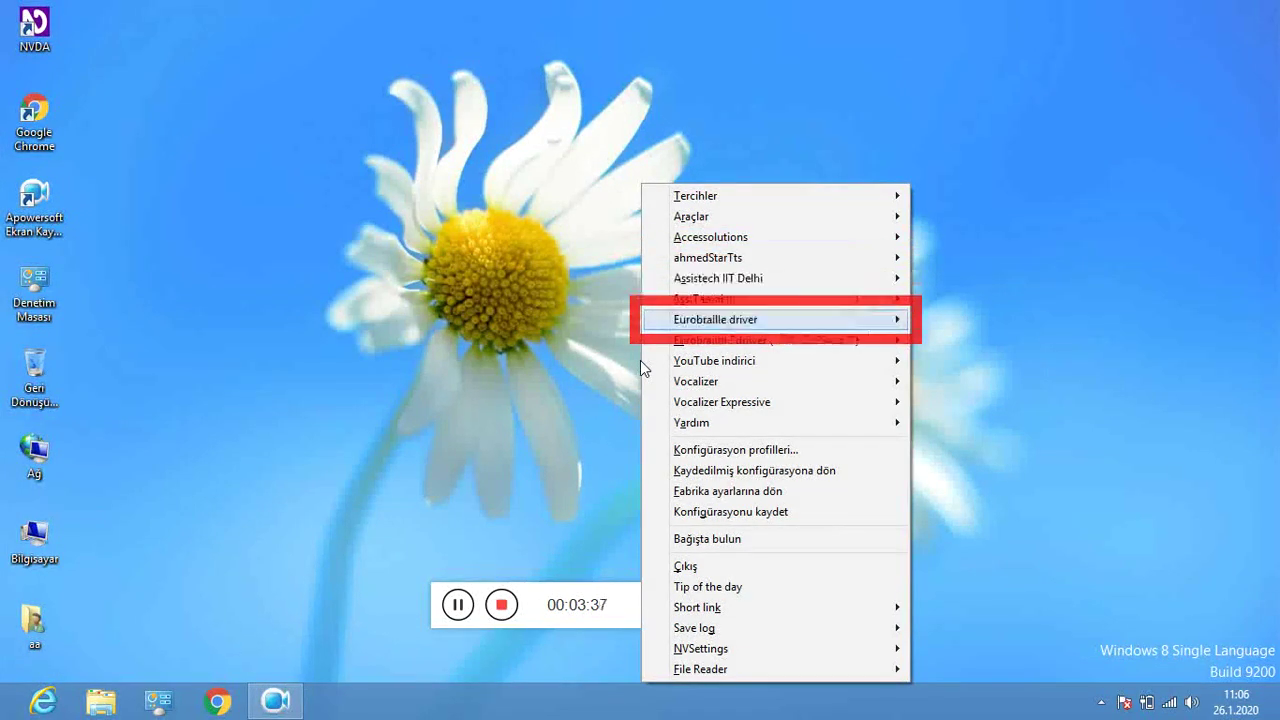
key("Down")
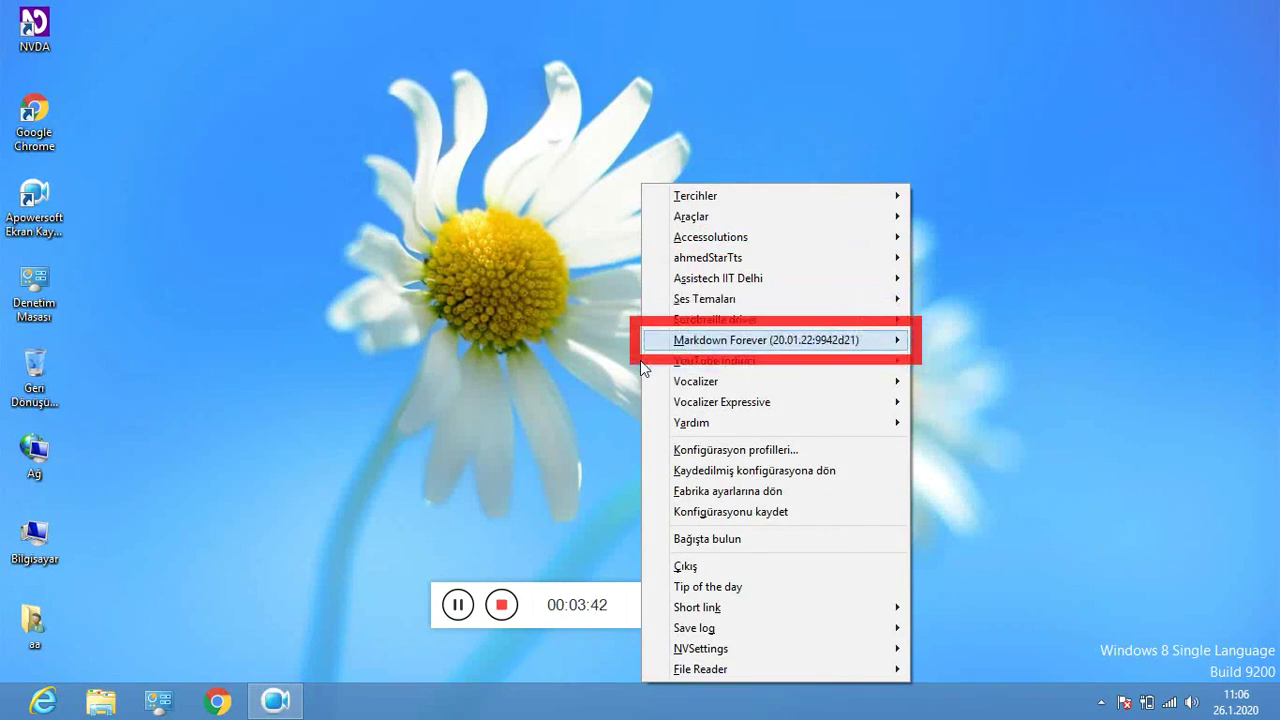
key("Right")
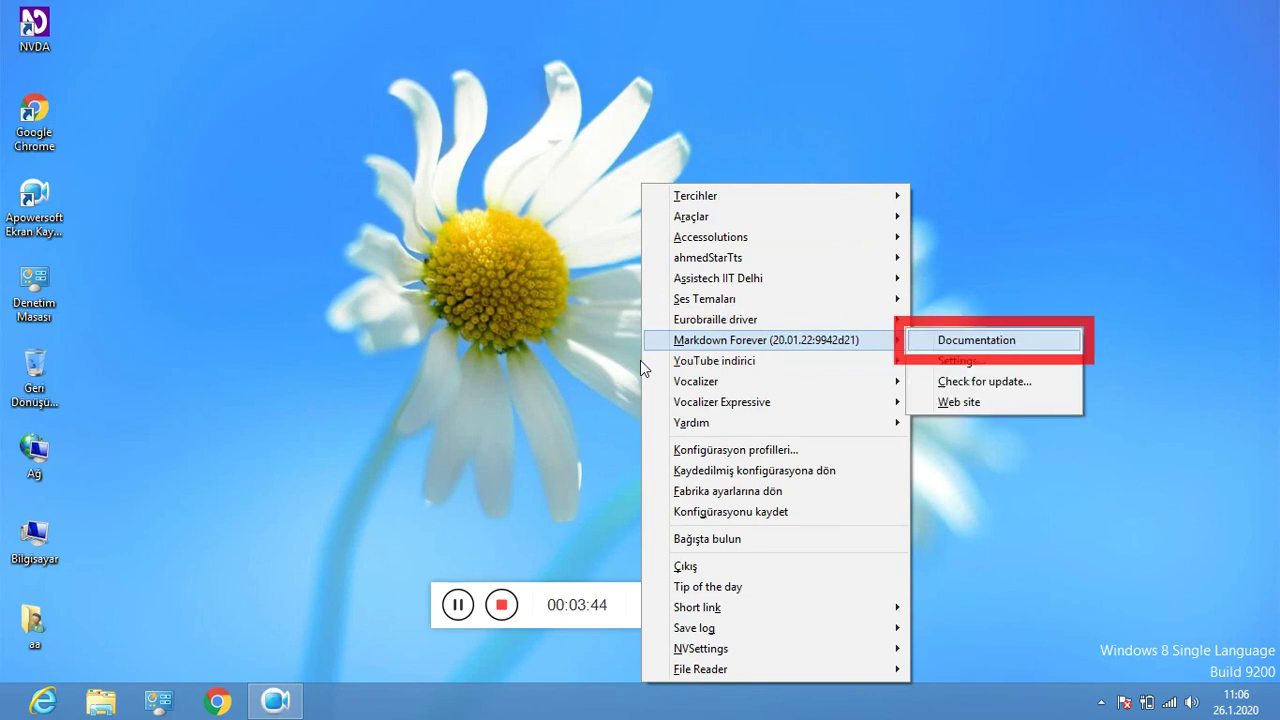
key("Left")
View the commands offered by the YouTube indirici add-on
key("Down")
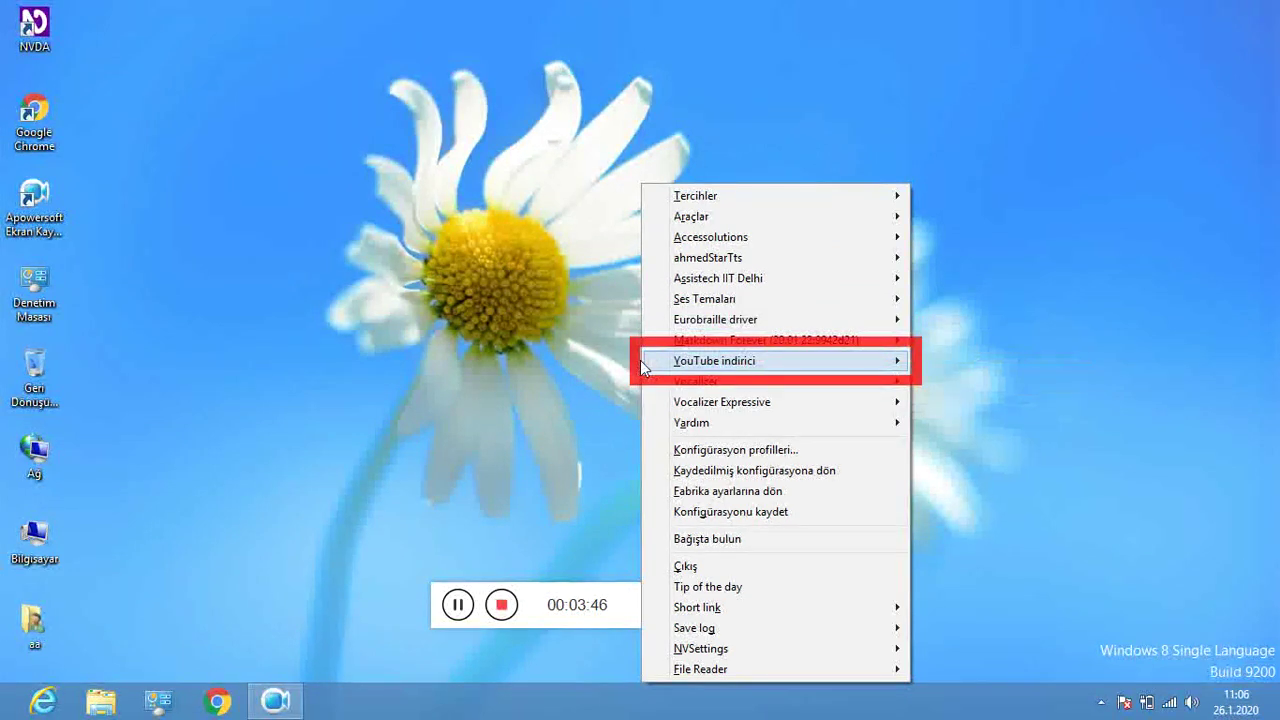
key("Right")
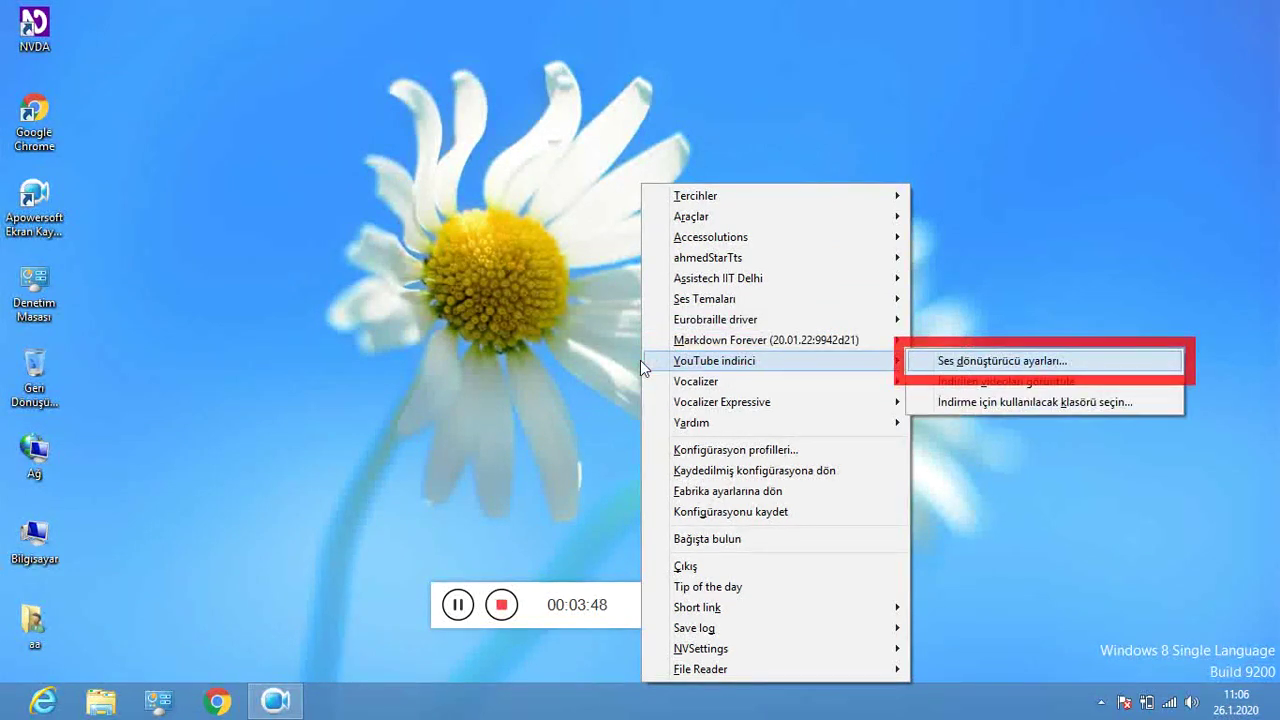
key("Down")
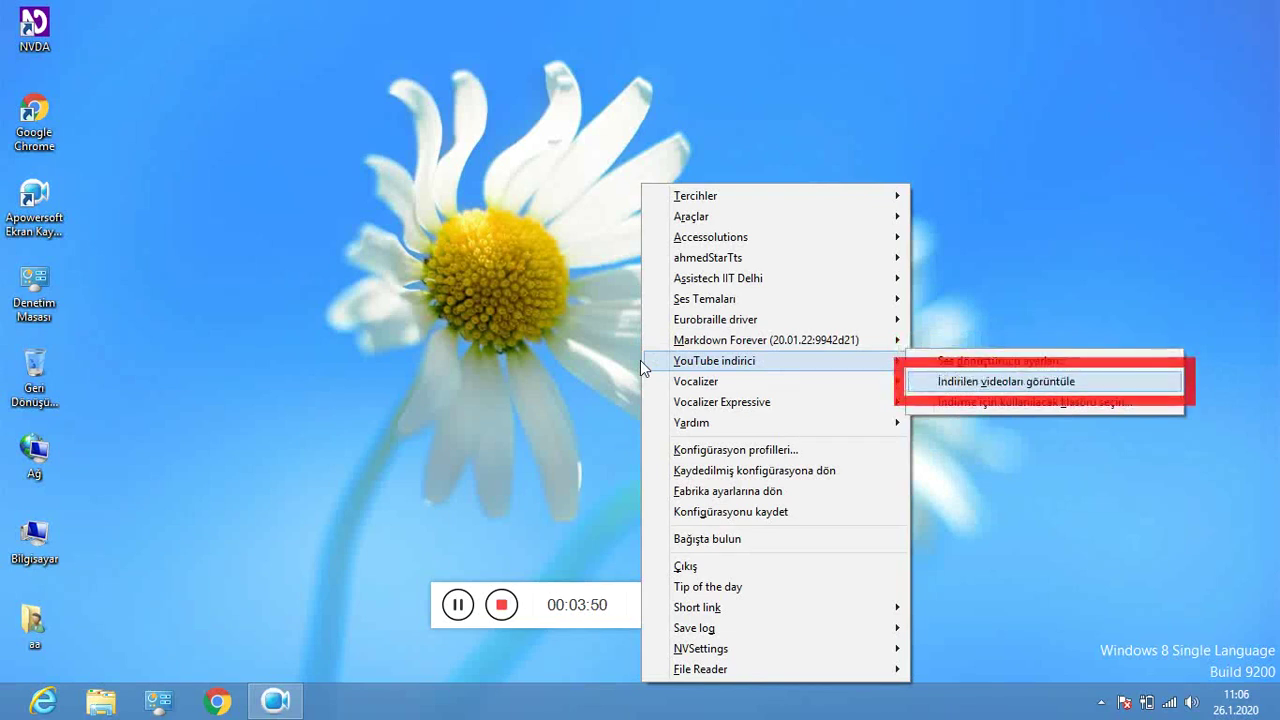
key("Left")
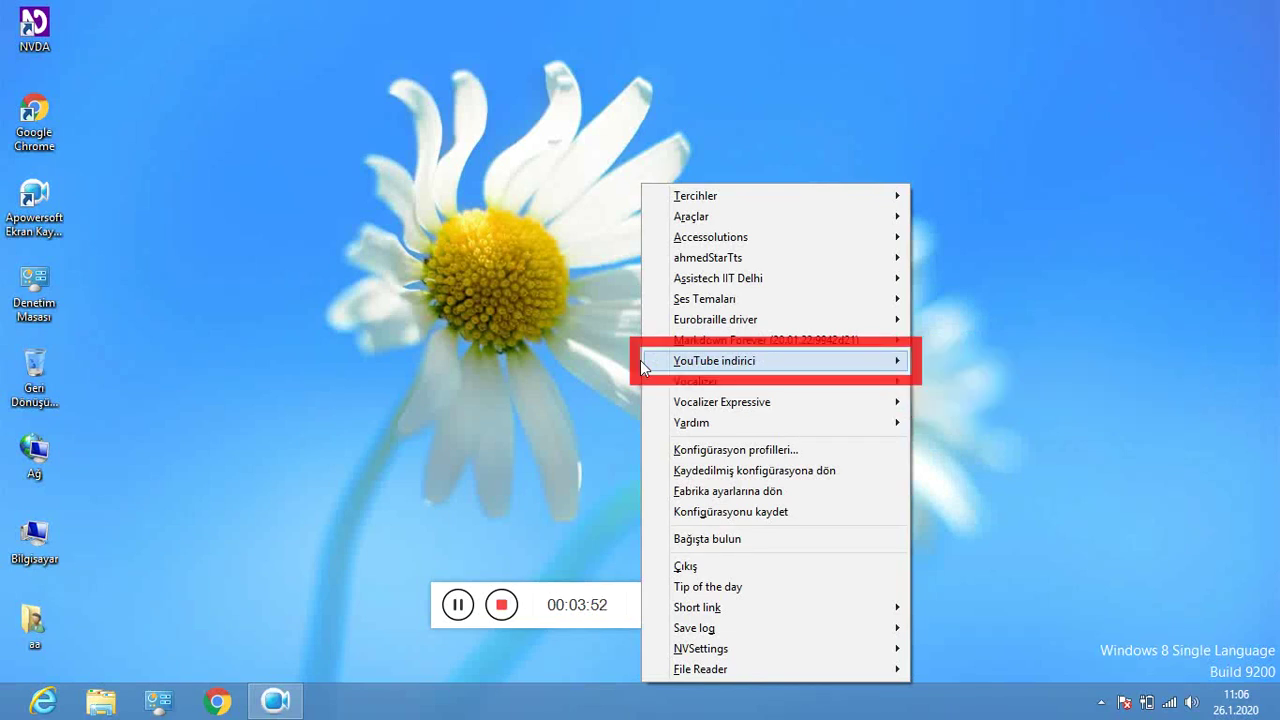
Look through the Vocalizer Expressive commands, down to NVDA için Nuance Vocalizer hakkında
key("Down")
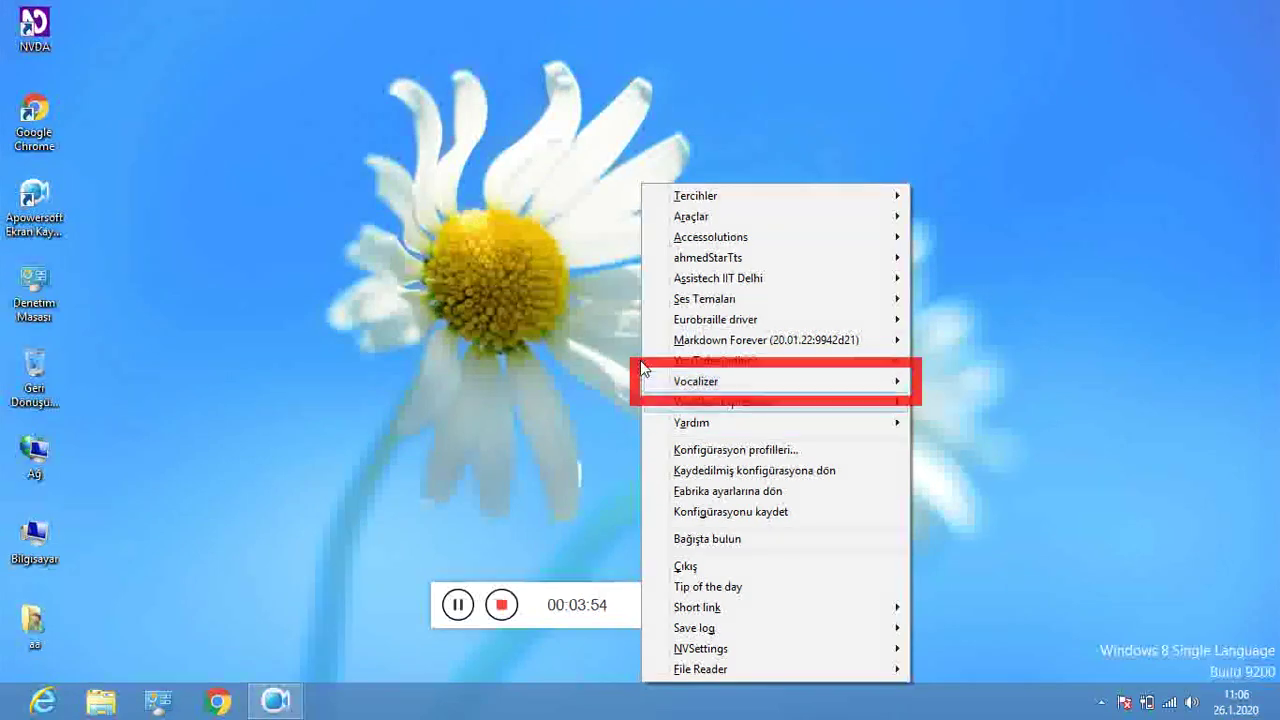
key("Down")
key("Right")
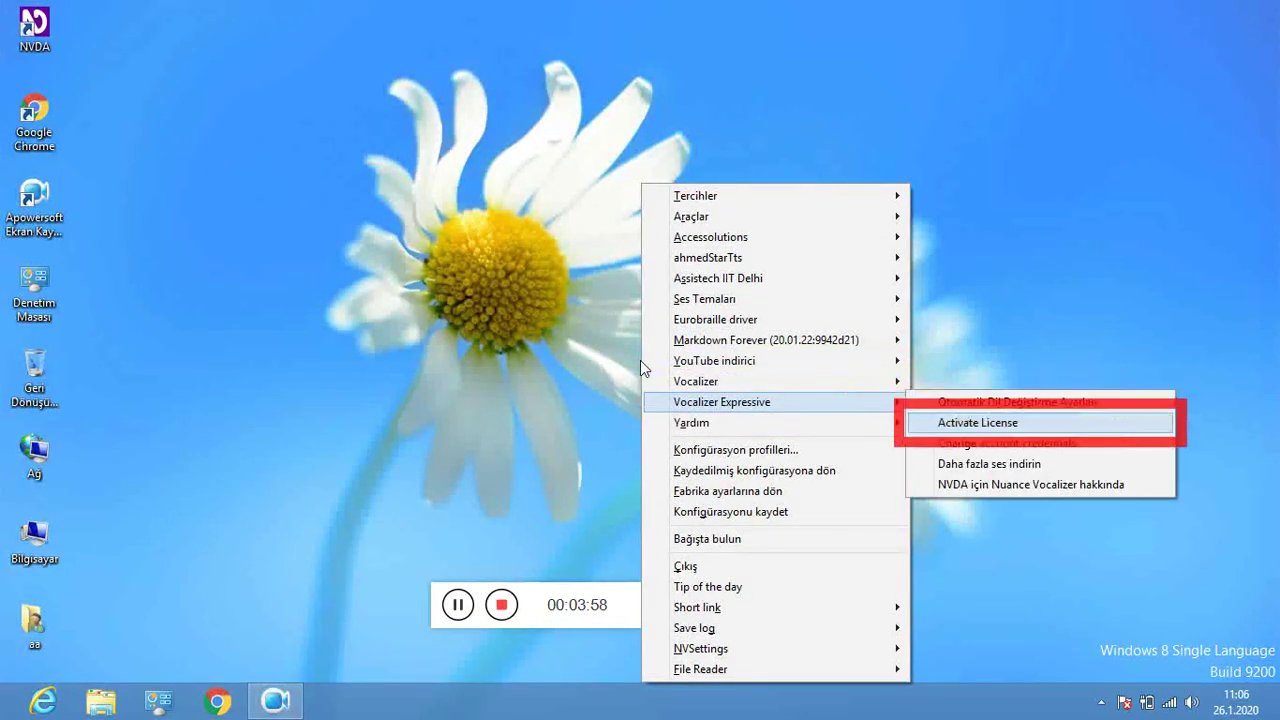
key("Down")
key("Down")
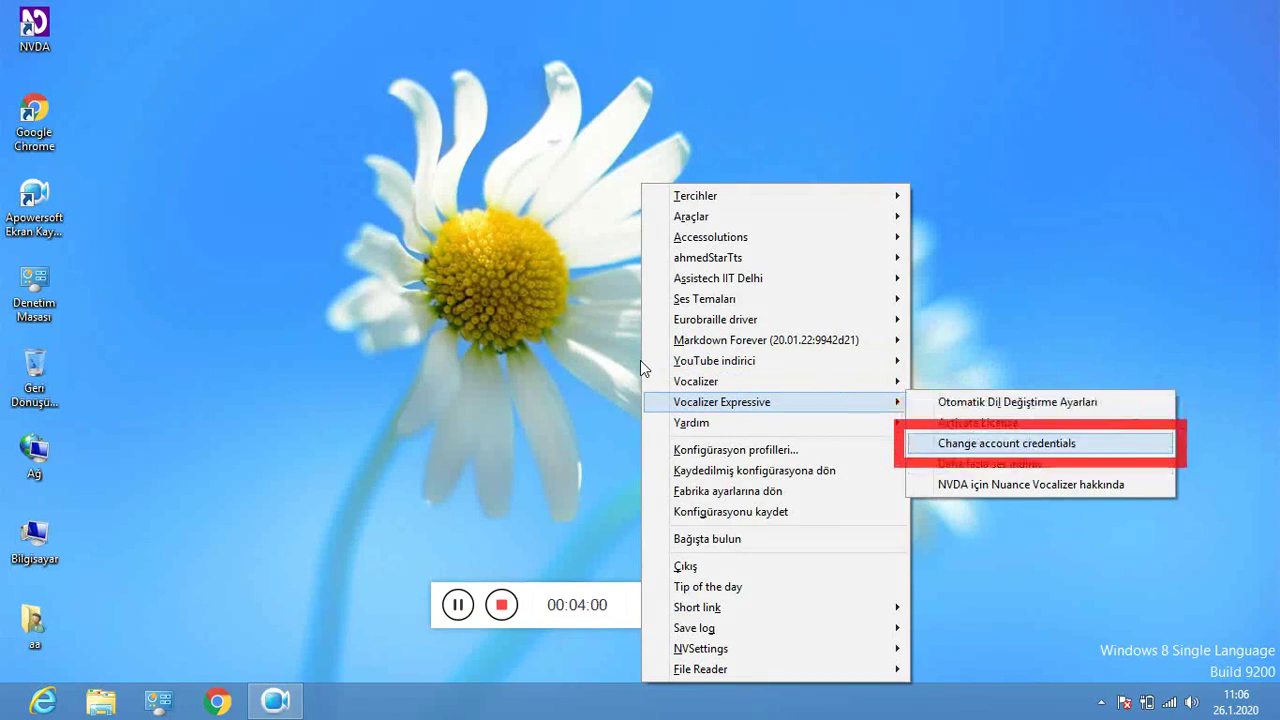
key("Down")
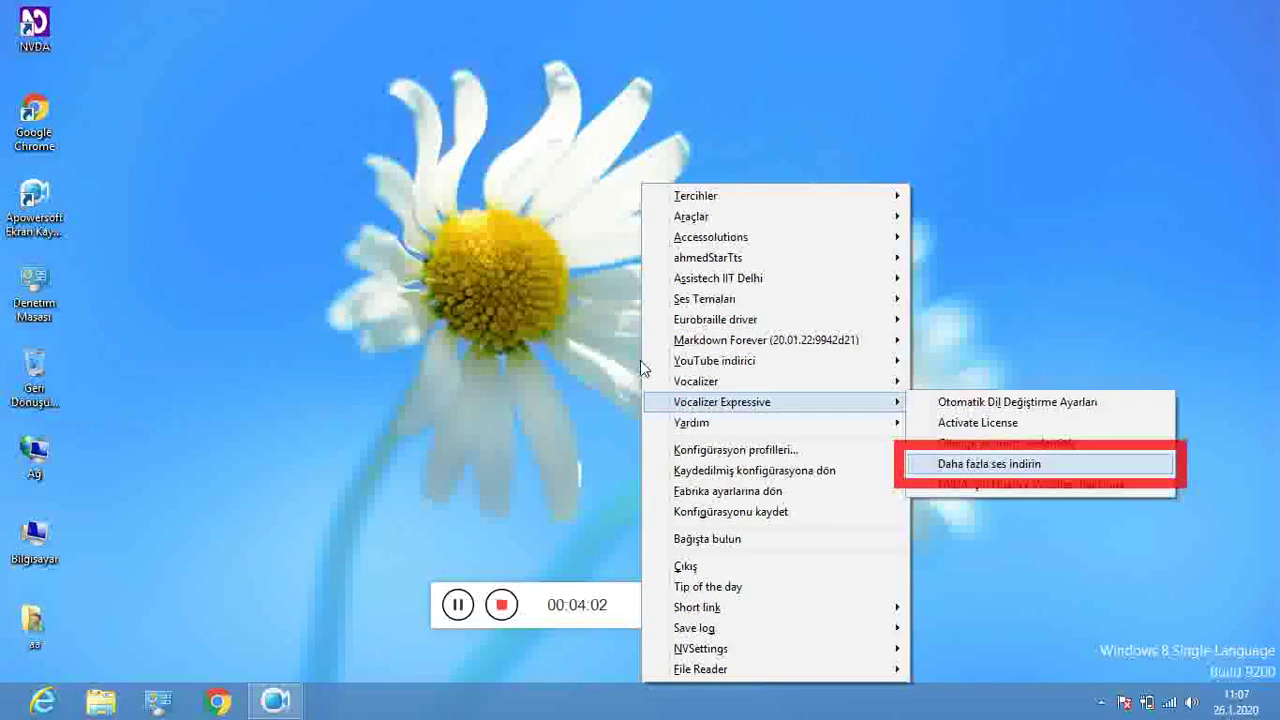
key("Down")
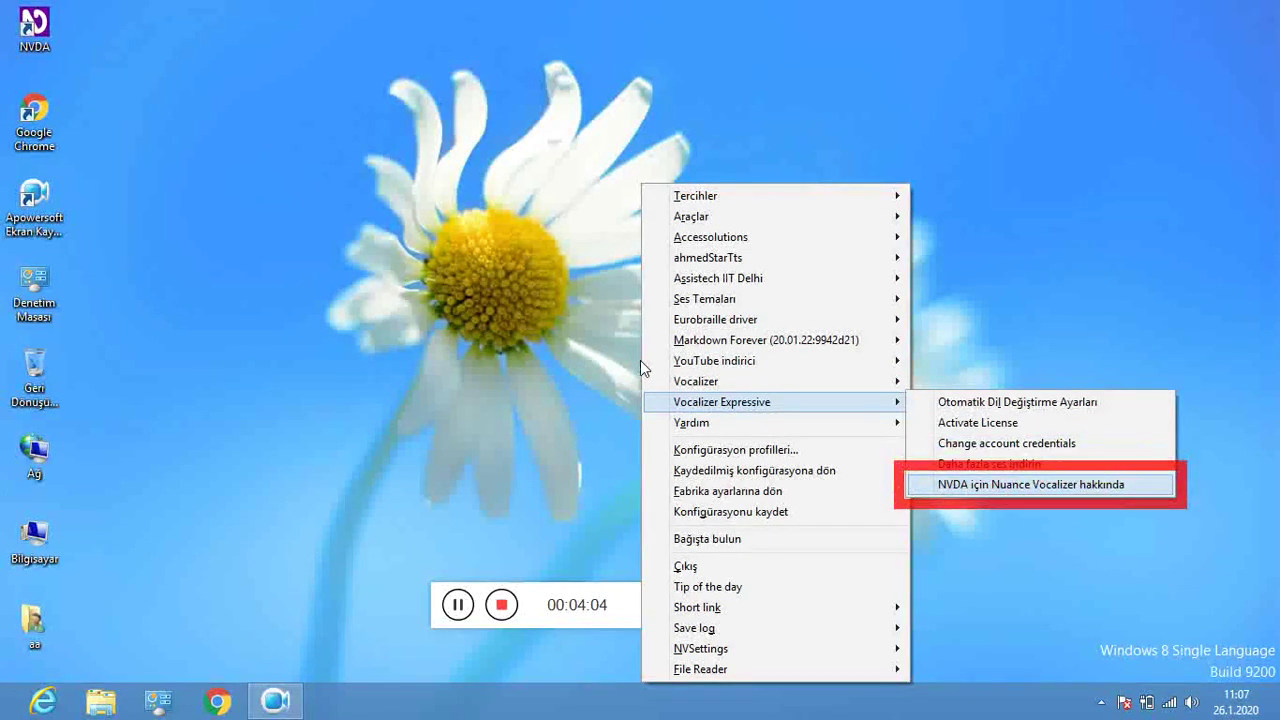
Leave the Vocalizer Expressive commands and look through the help and configuration entries from Yardım to Bağışta bulun
key("Down")
key("Escape")
key("Down")
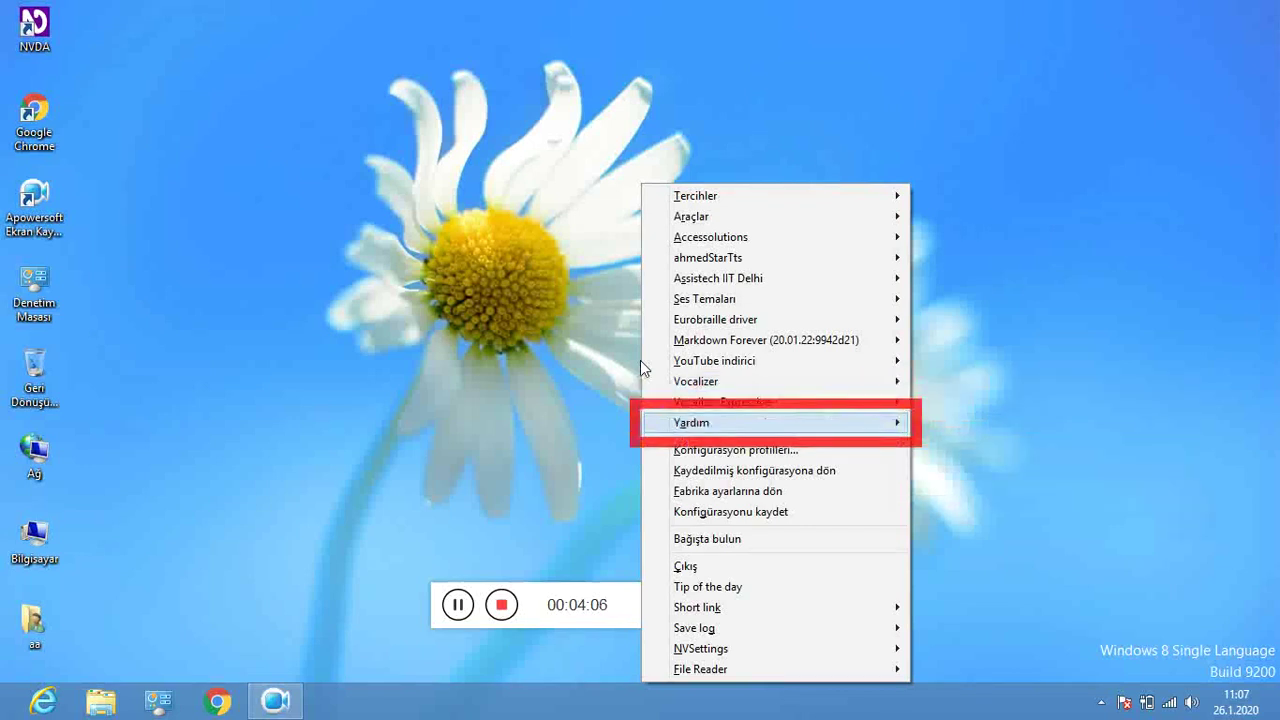
key("Down")
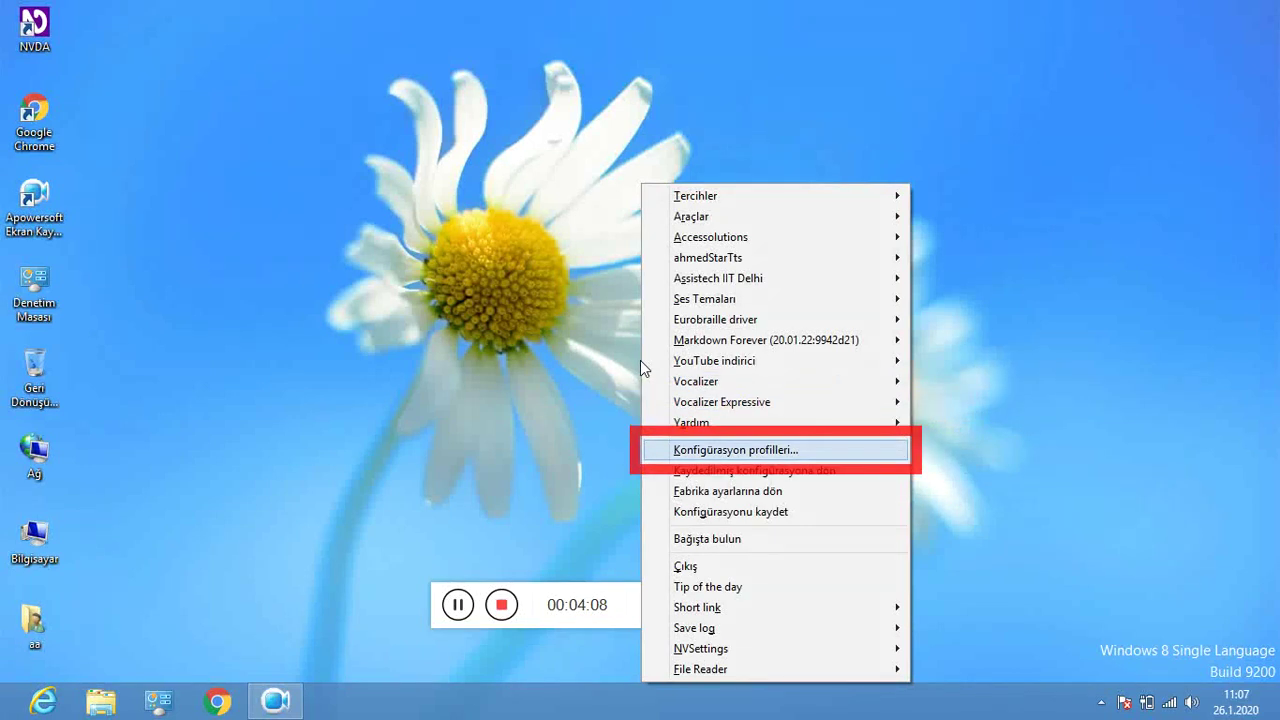
key("Down")
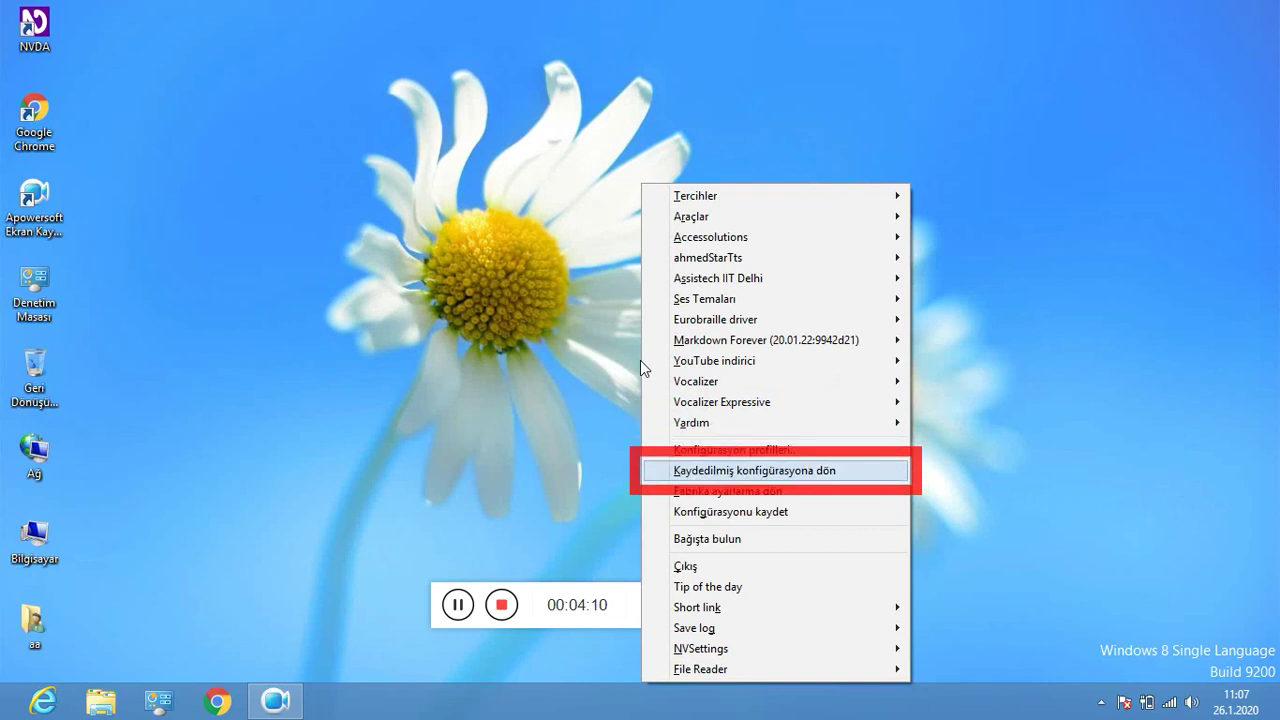
key("Down")
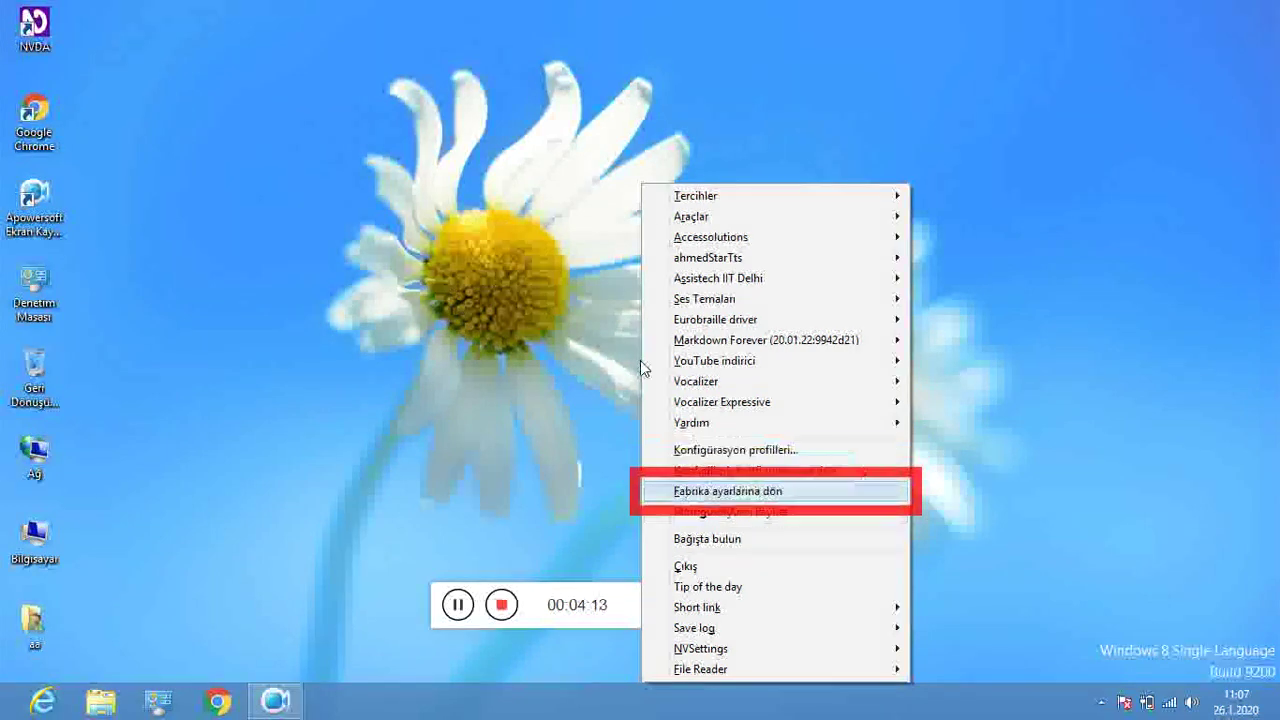
key("Down")
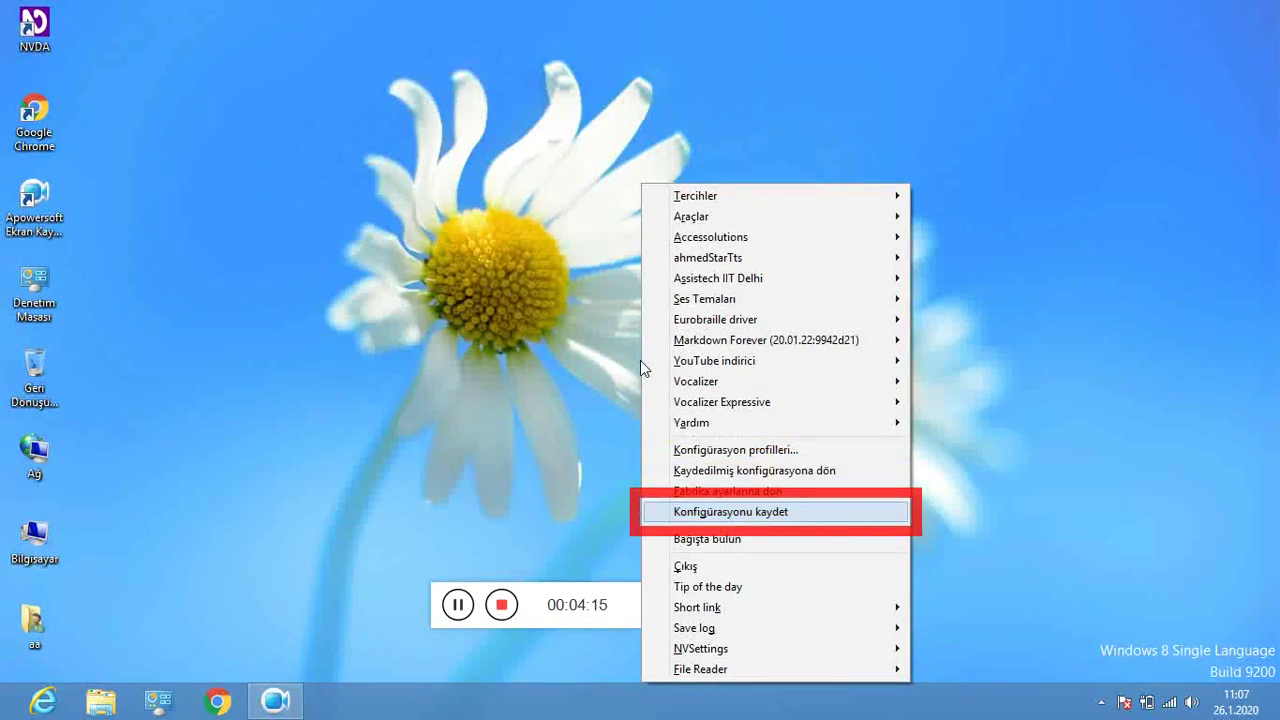
key("Down")
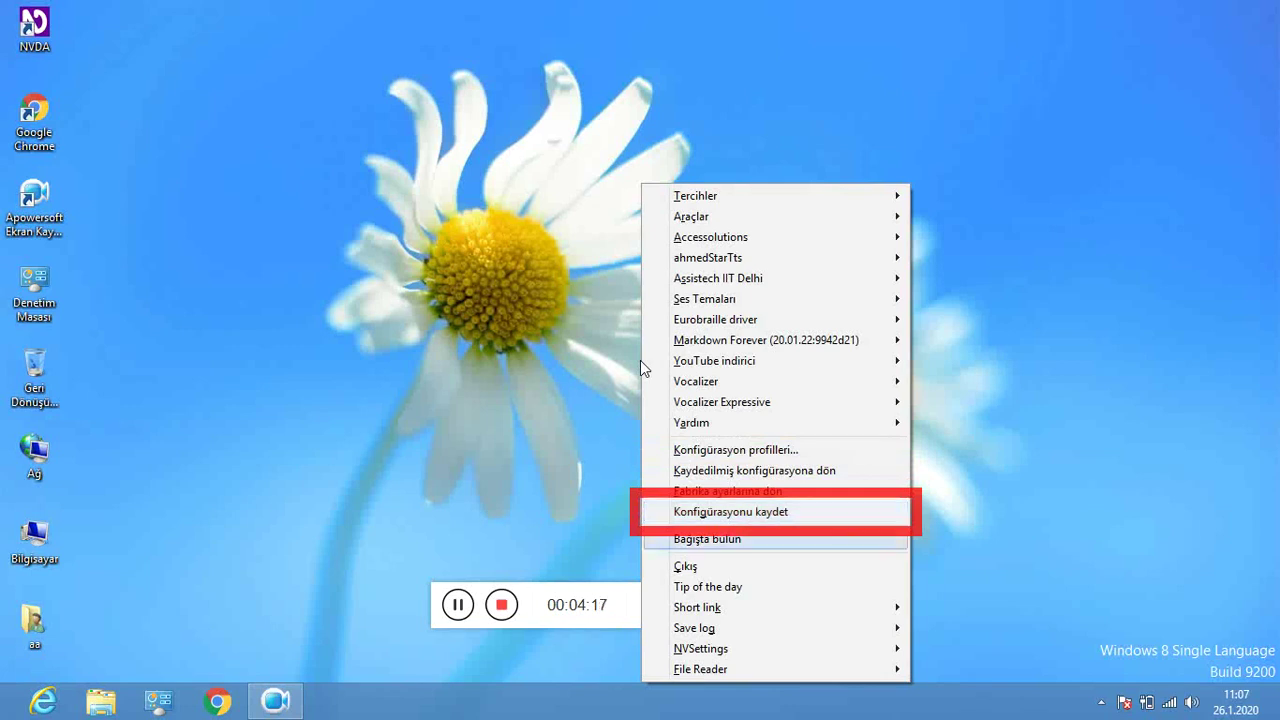
Look through the remaining NVDA entries from Çıkış and Tip of the day to File Reader
key("Down")
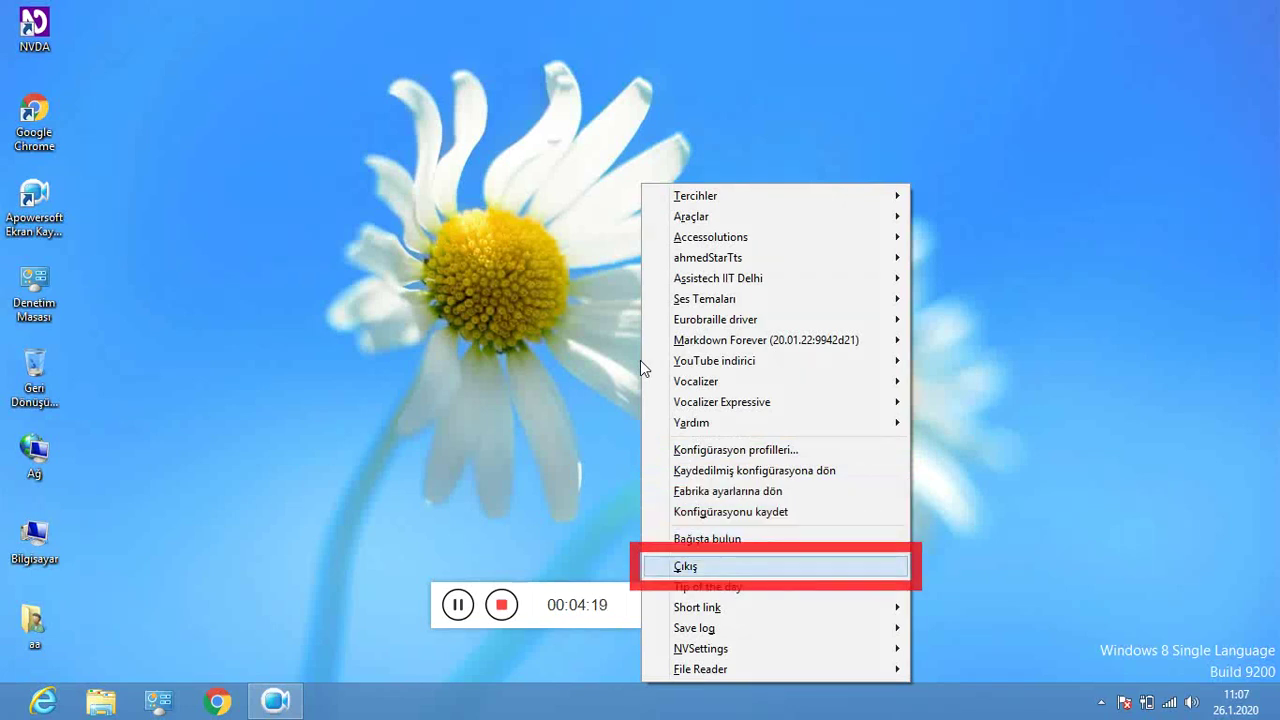
key("Down")
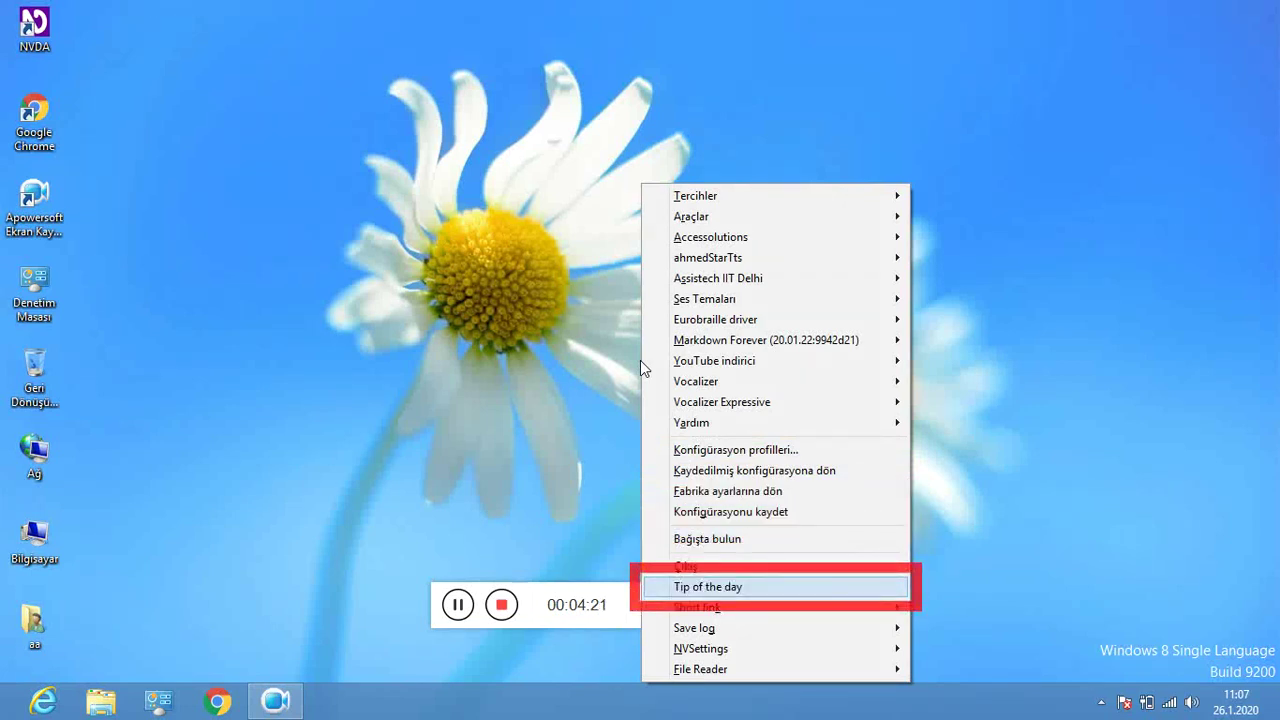
key("Down")
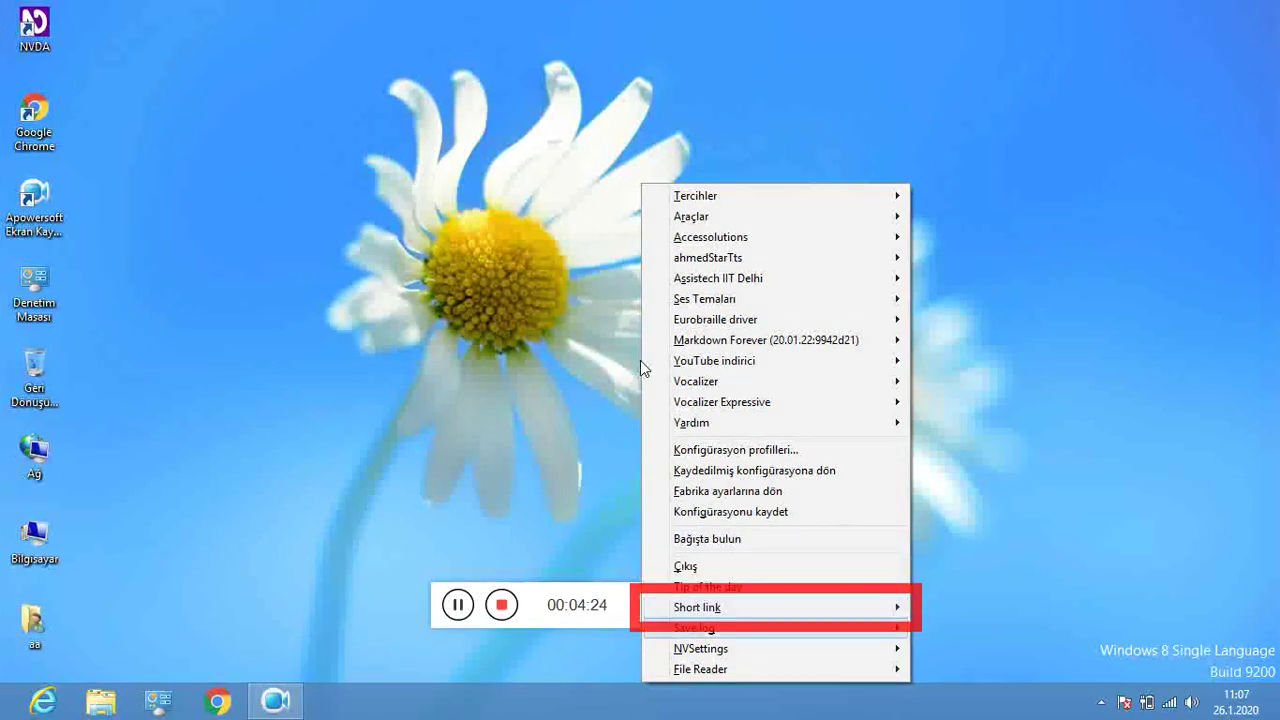
key("Down")
key("Down")
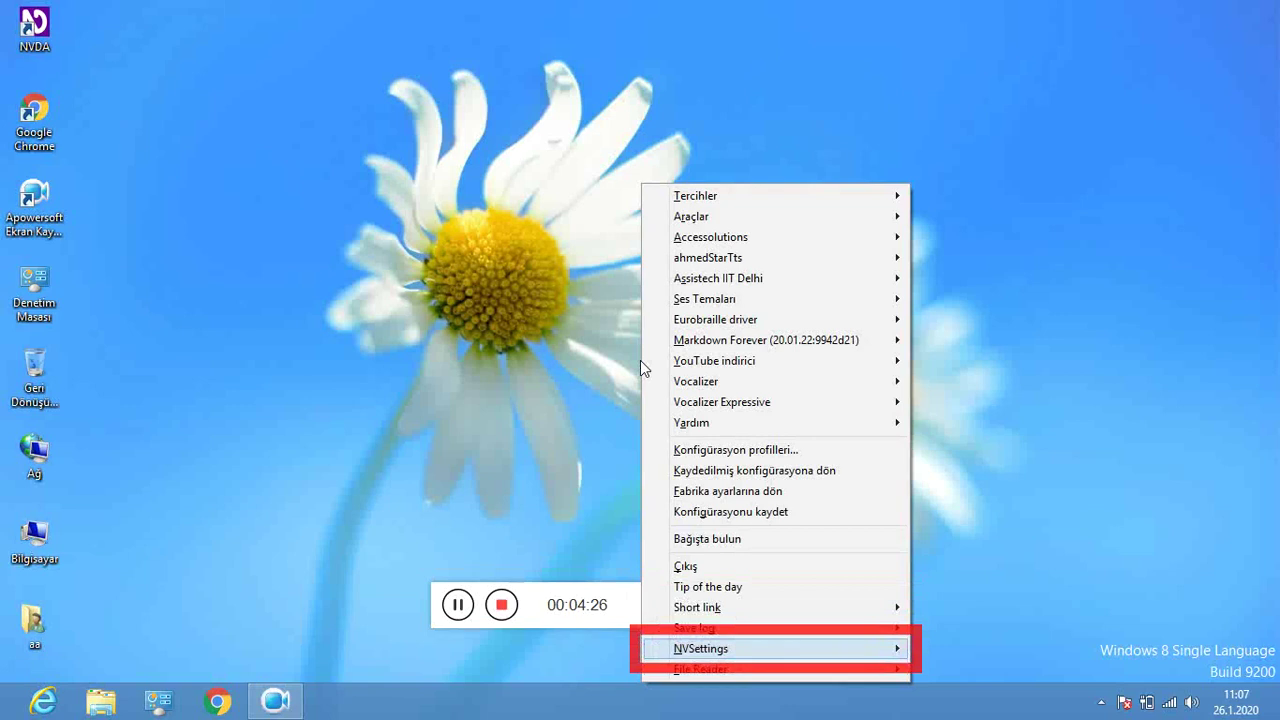
key("Down")
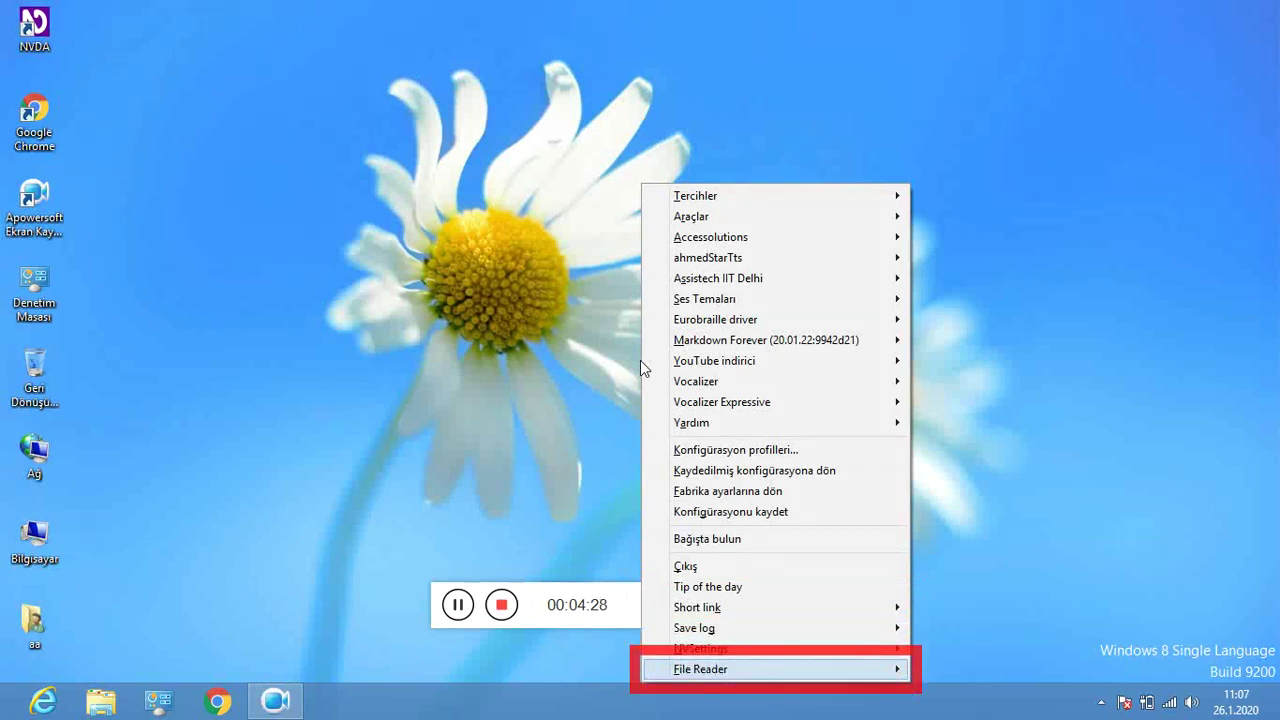
View the Tercihler entries, going backwards from AudioScreen to Crash Saver Settings, and close the list
key("Down")
key("Right")
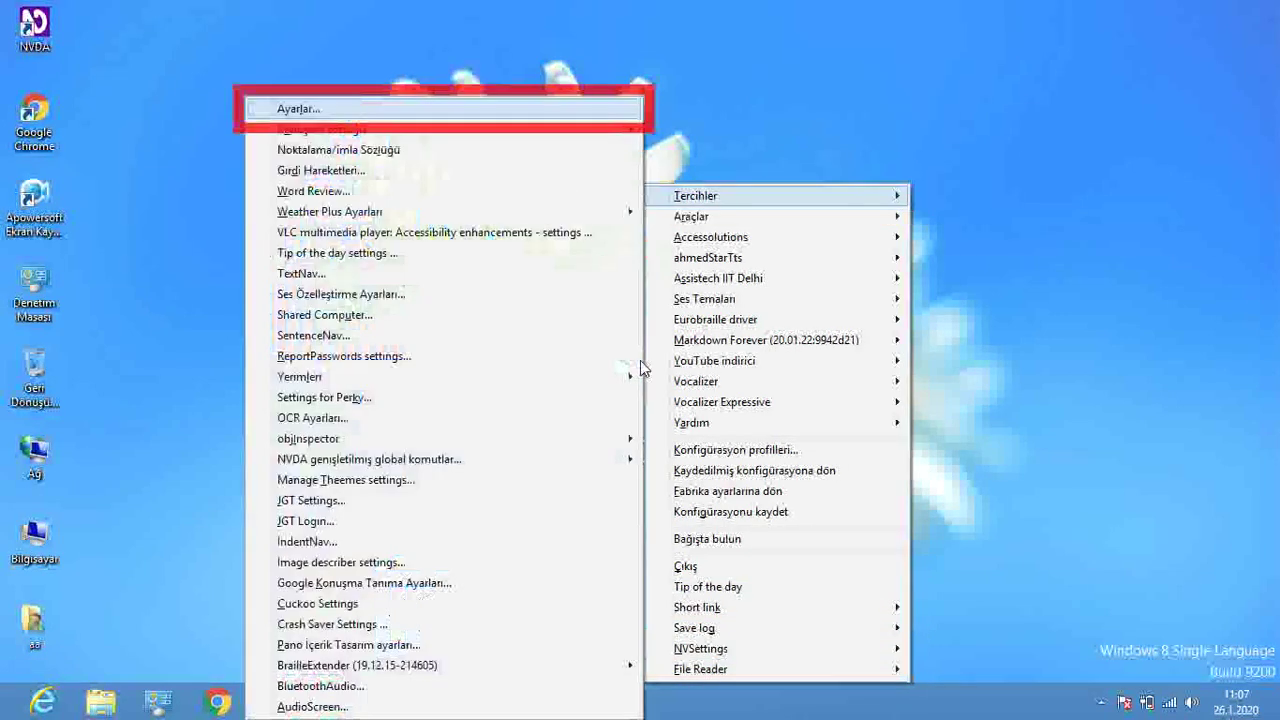
key("Up")
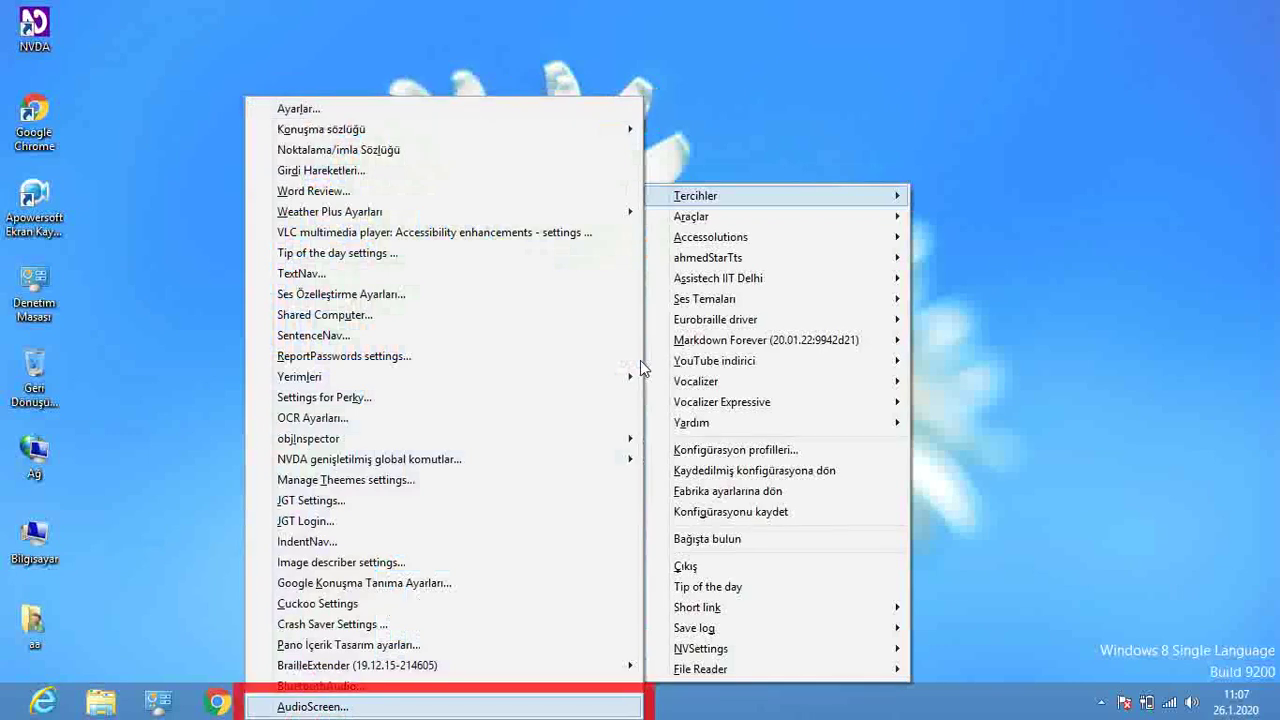
key("Up")
key("Up")
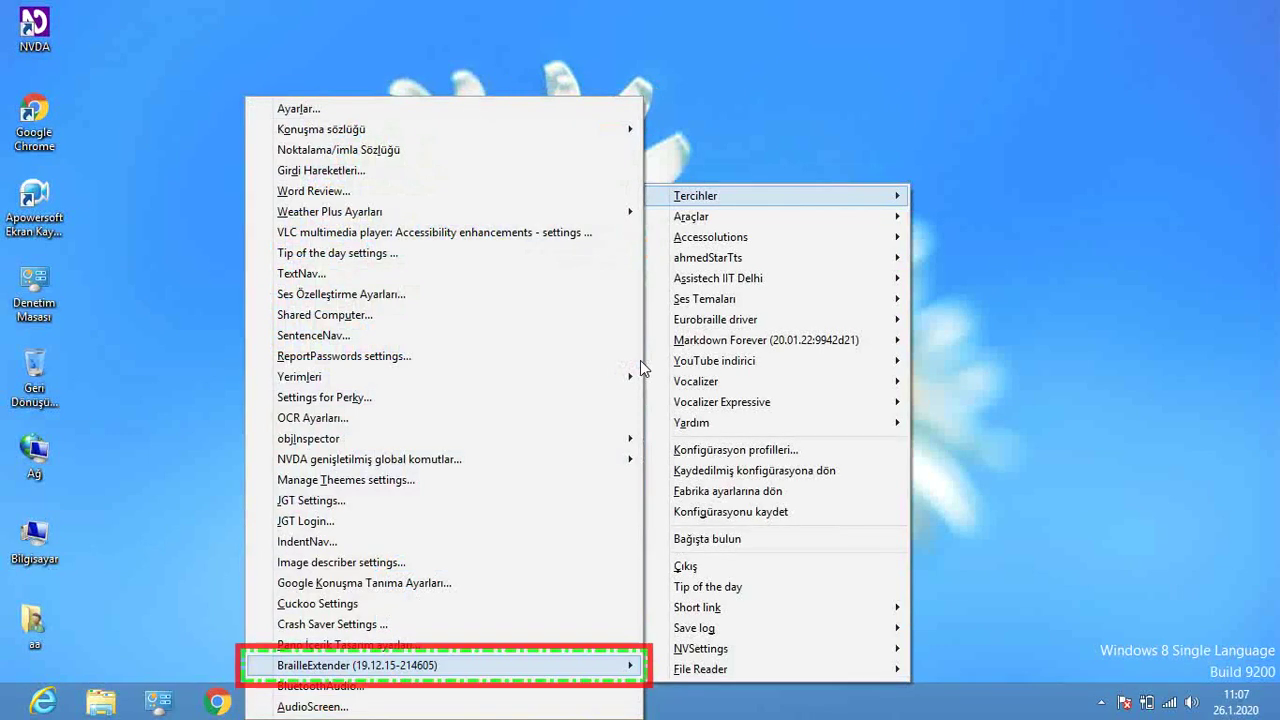
key("Up")
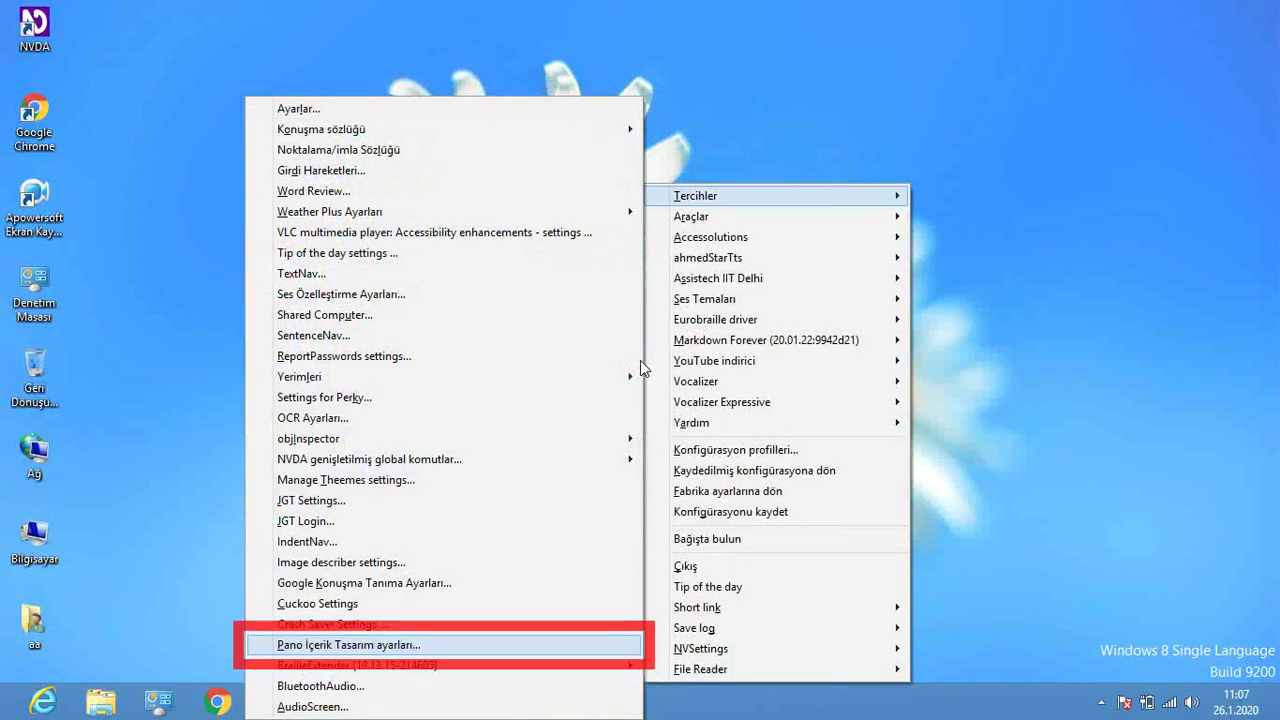
key("Up")
key("Escape")
key("Escape")
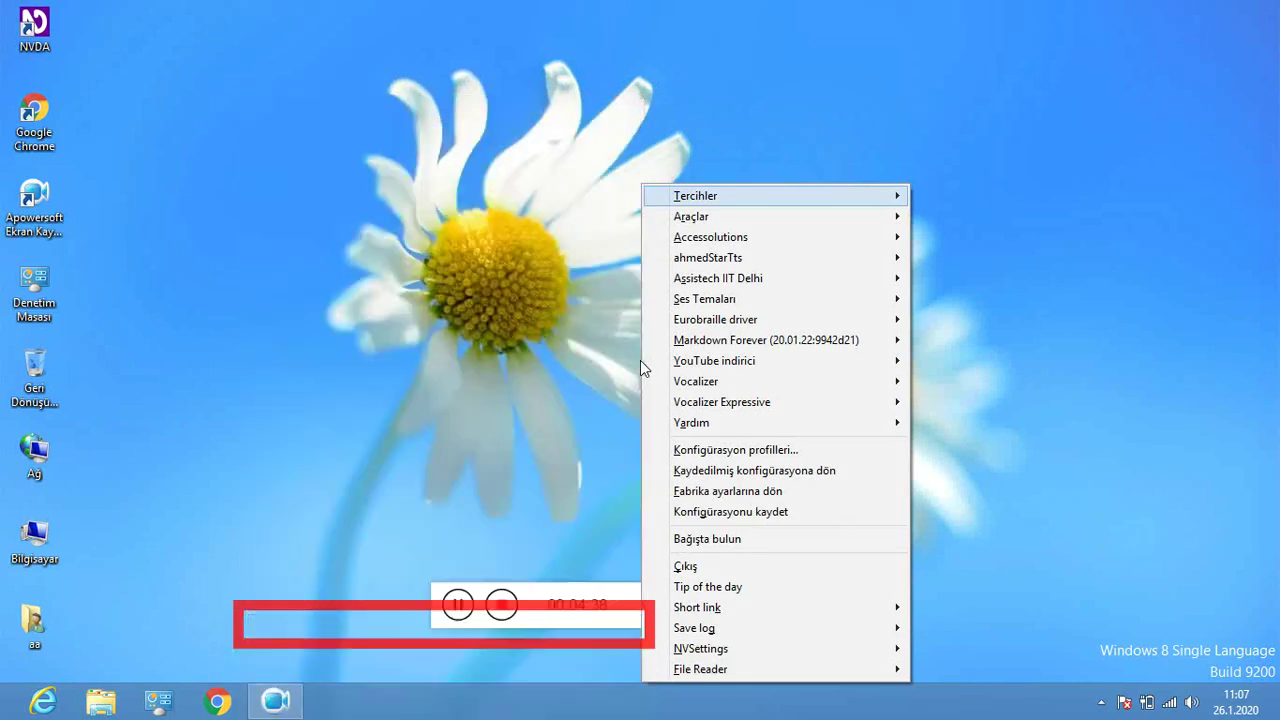